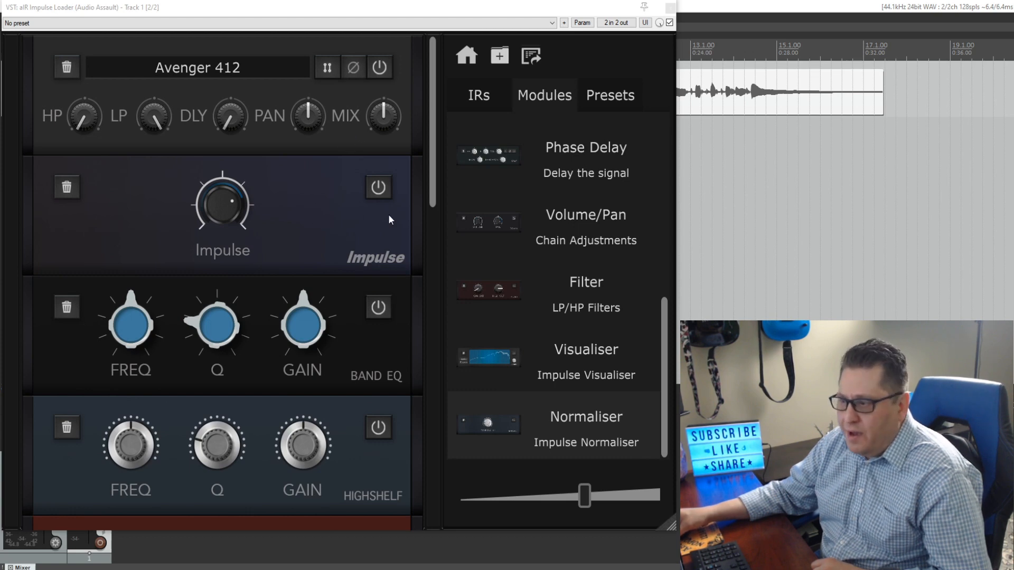
# Step: Compare the impulse and frequency displays of the Visualiser module near the end of the chain
pyautogui.moveTo(432, 171); pyautogui.dragTo(430, 464)
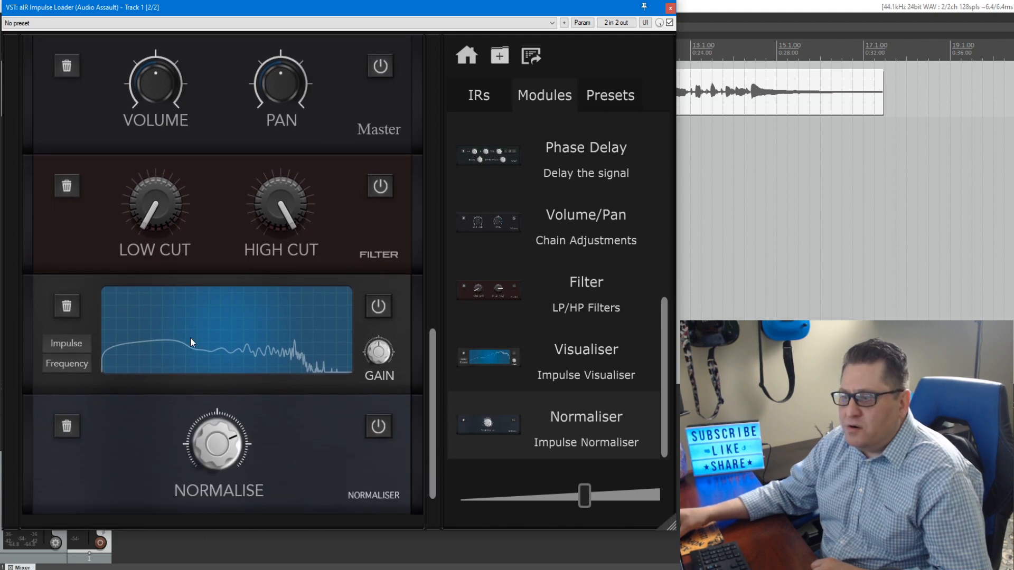
pyautogui.click(68, 362)
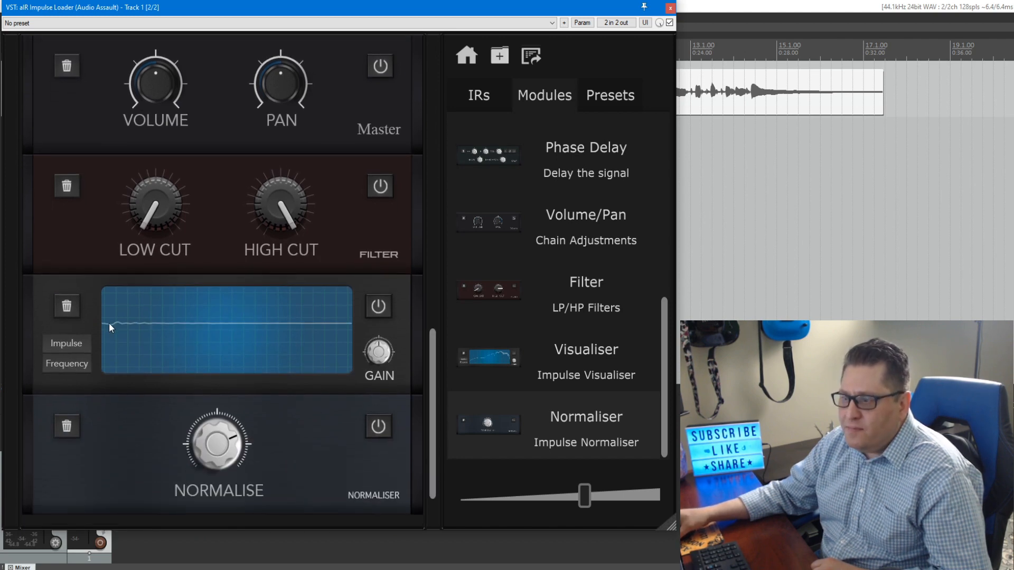
pyautogui.click(80, 361)
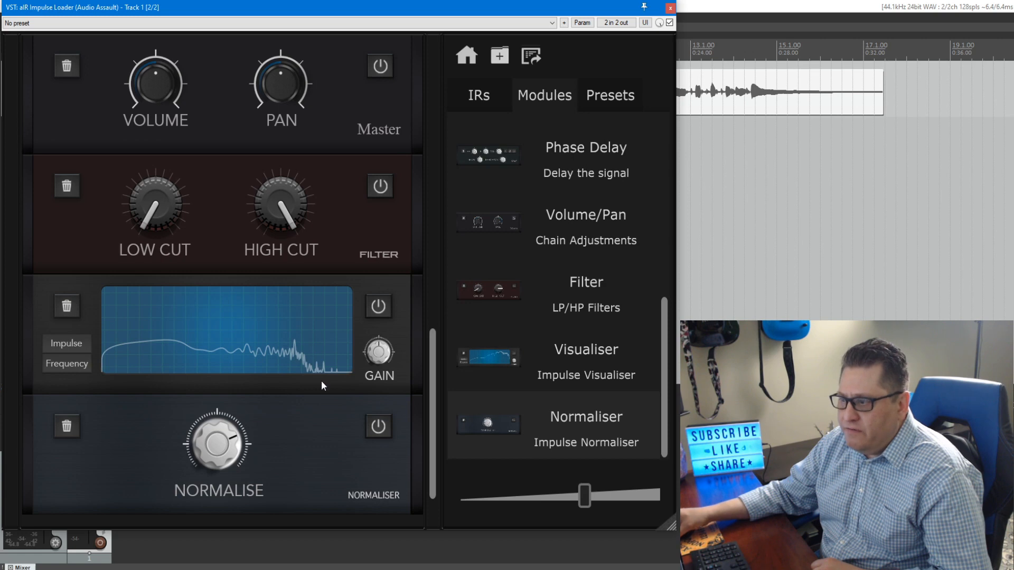
pyautogui.click(71, 344)
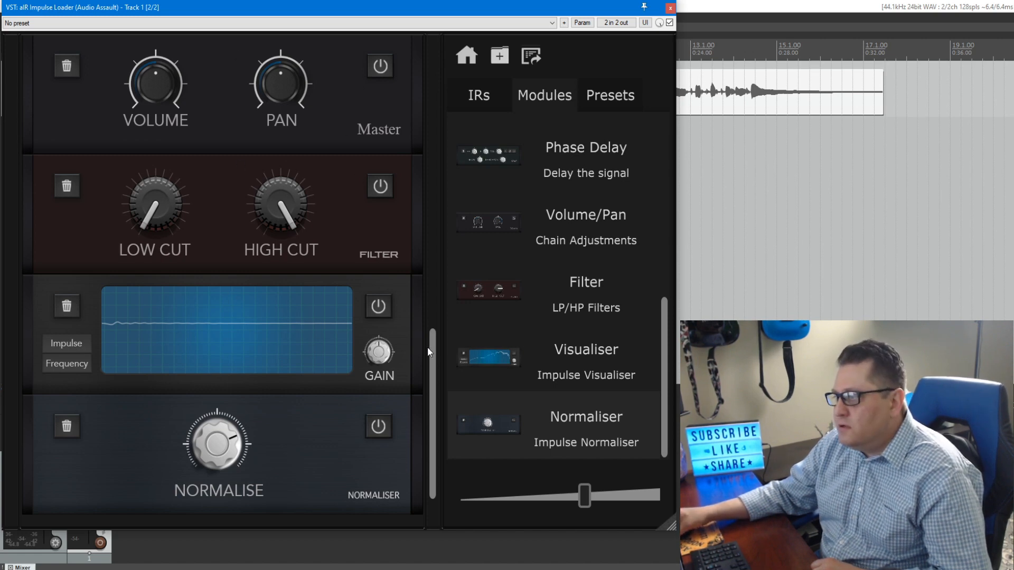
pyautogui.moveTo(431, 349); pyautogui.dragTo(431, 378)
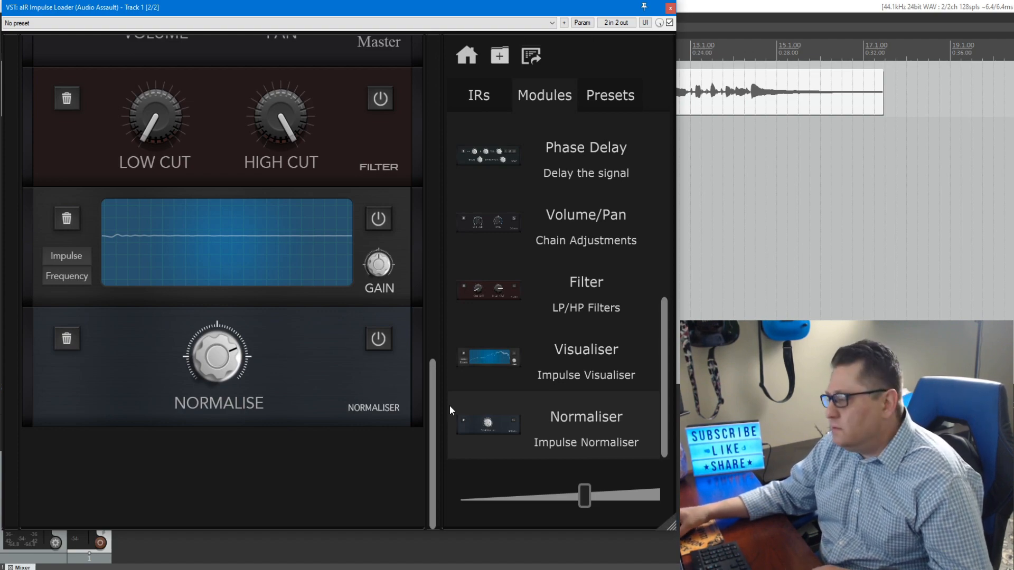
# Step: Delete every module from the impulse loader's chain, from the Avenger 412 IR through to the Normaliser
pyautogui.moveTo(432, 423); pyautogui.dragTo(427, 93)
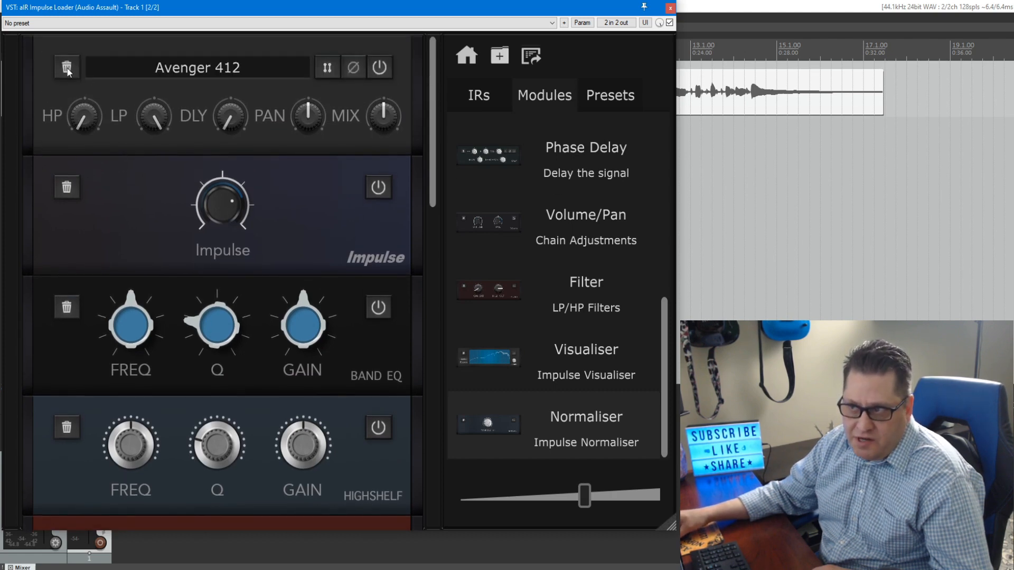
pyautogui.click(67, 68)
pyautogui.click(67, 187)
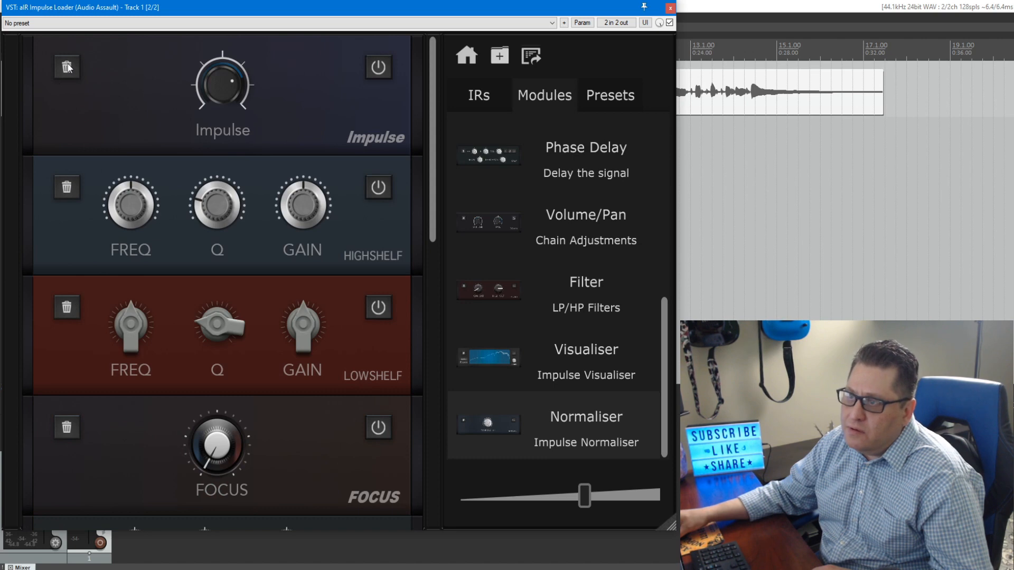
pyautogui.click(67, 67)
pyautogui.click(67, 70)
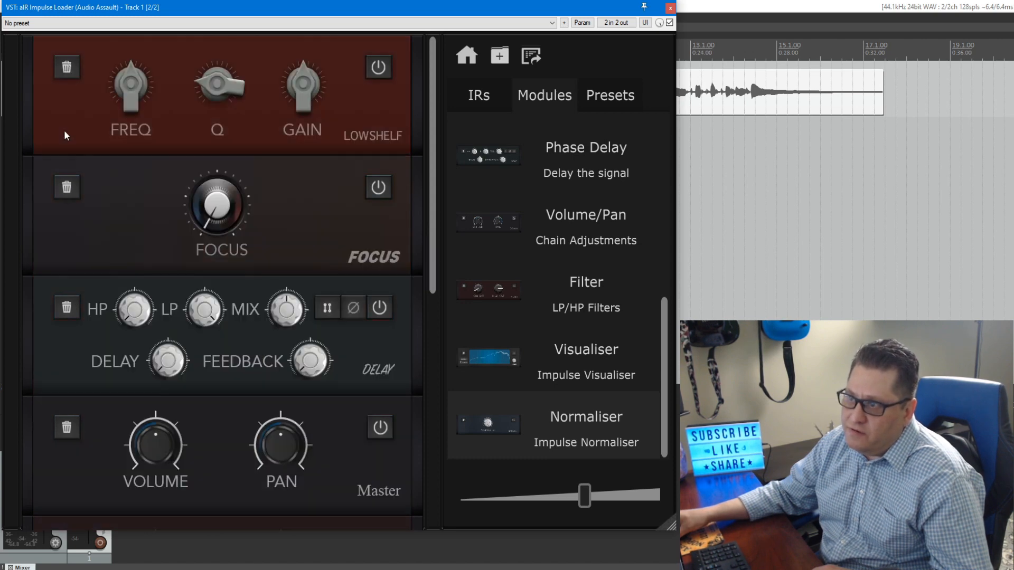
pyautogui.click(65, 189)
pyautogui.click(70, 74)
pyautogui.click(65, 70)
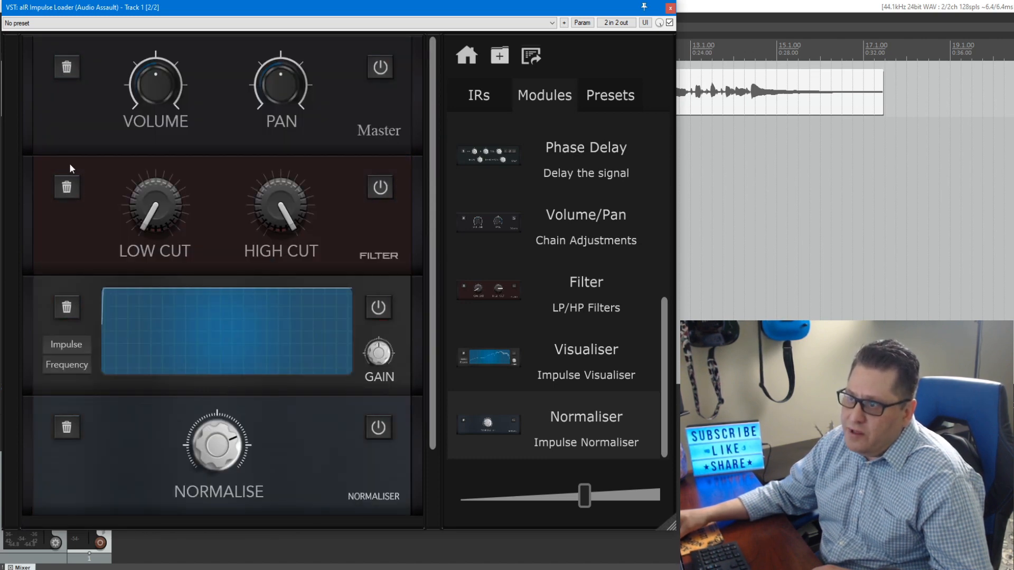
pyautogui.click(67, 186)
pyautogui.click(68, 68)
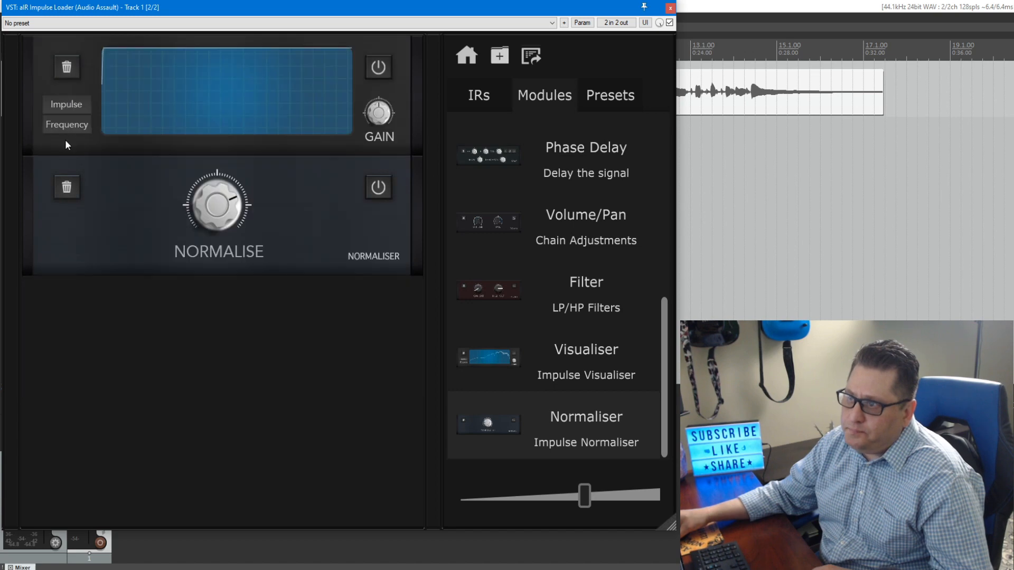
pyautogui.click(67, 69)
pyautogui.click(66, 69)
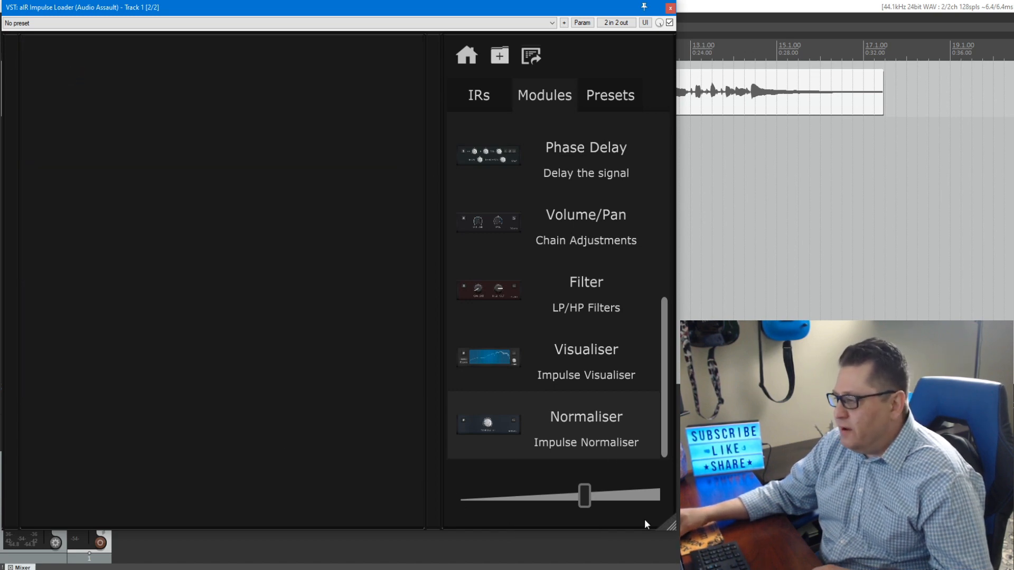
# Step: Inspect the folder picker for importing an IR folder, and dismiss it without importing anything
pyautogui.moveTo(628, 502)
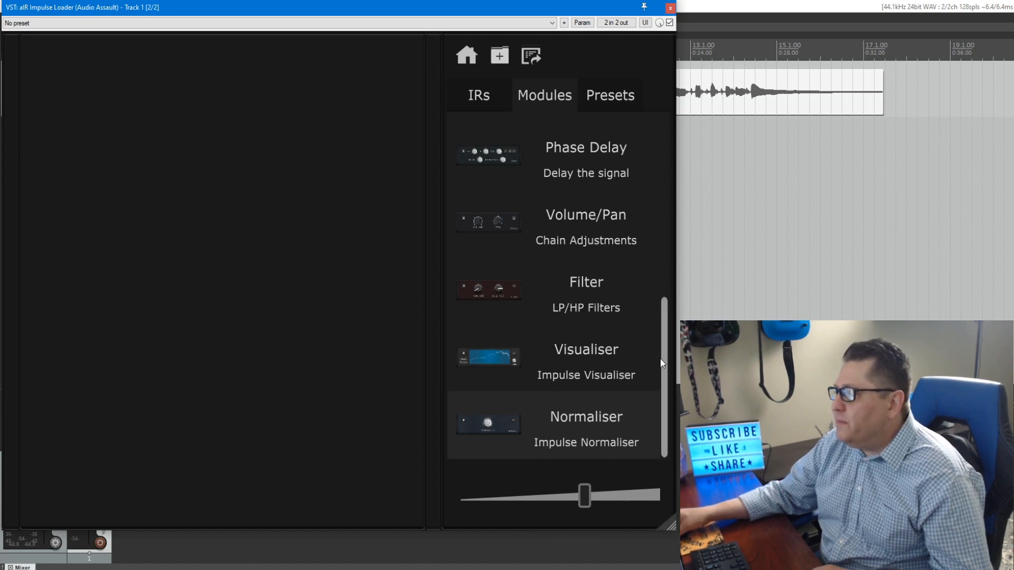
pyautogui.moveTo(660, 359); pyautogui.dragTo(661, 121)
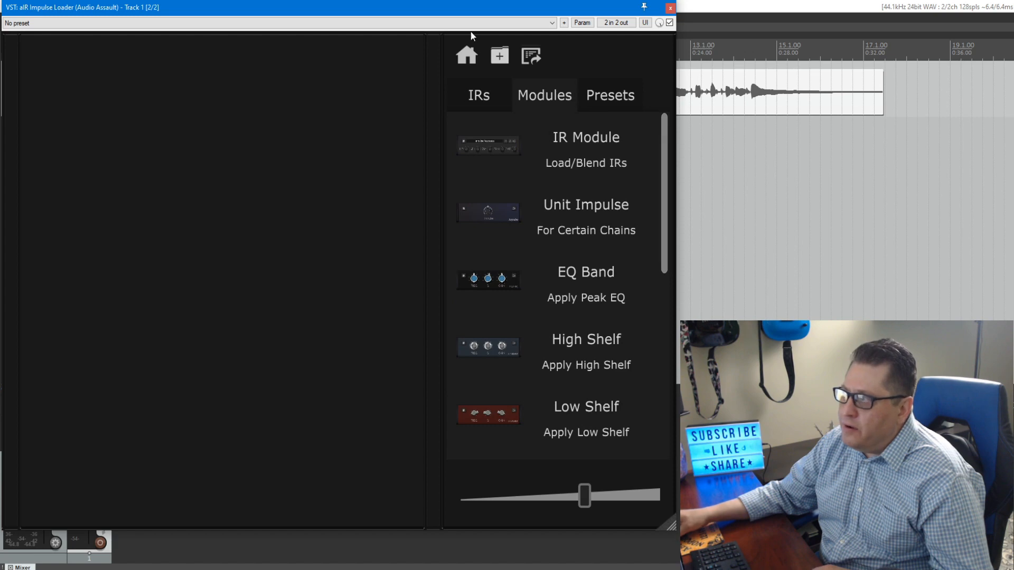
pyautogui.click(501, 56)
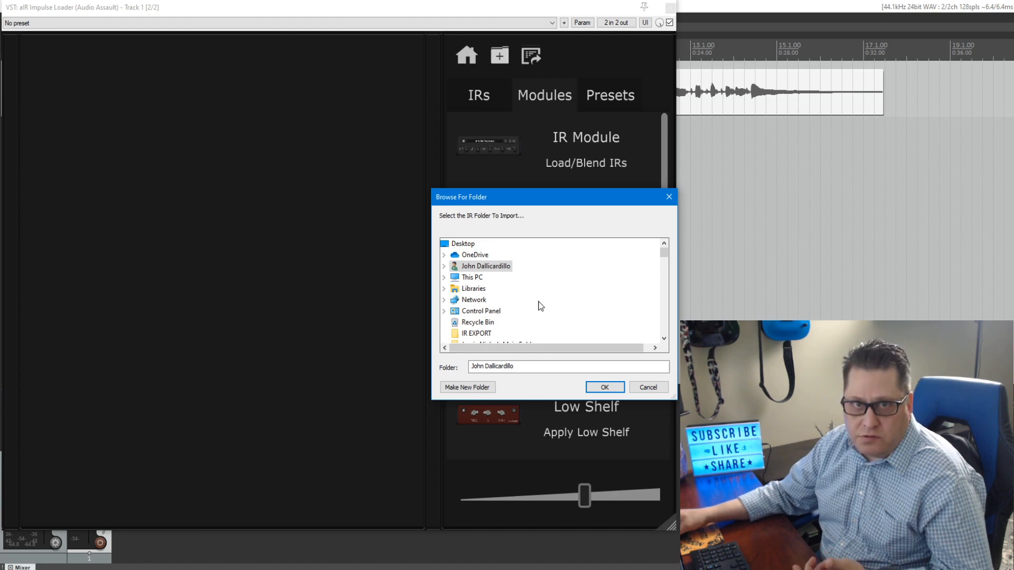
pyautogui.click(649, 388)
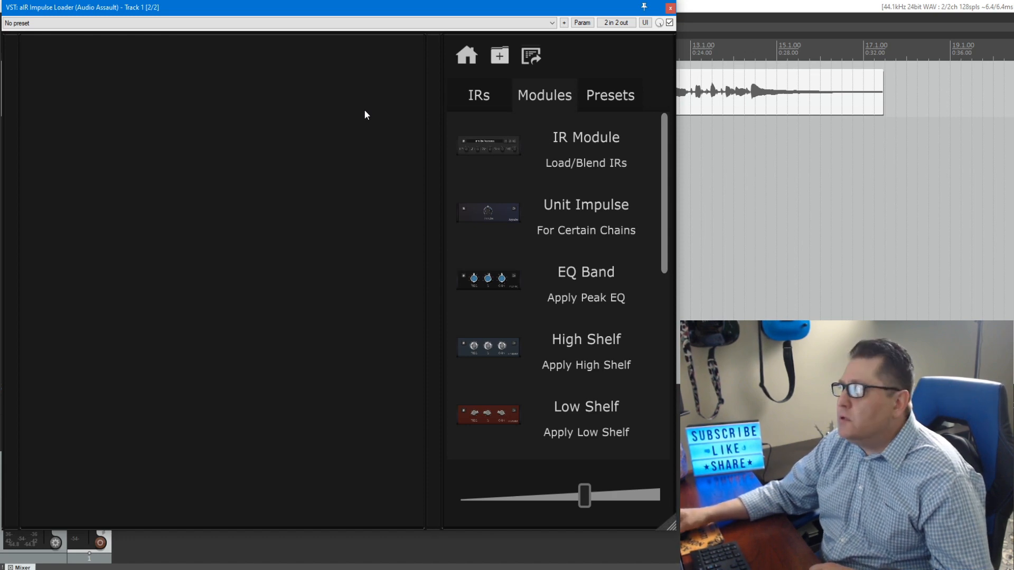
# Step: Look over the saved presets and the IR library, including the MBC90 Speaker Mics folder, and return to the library's root
pyautogui.click(613, 99)
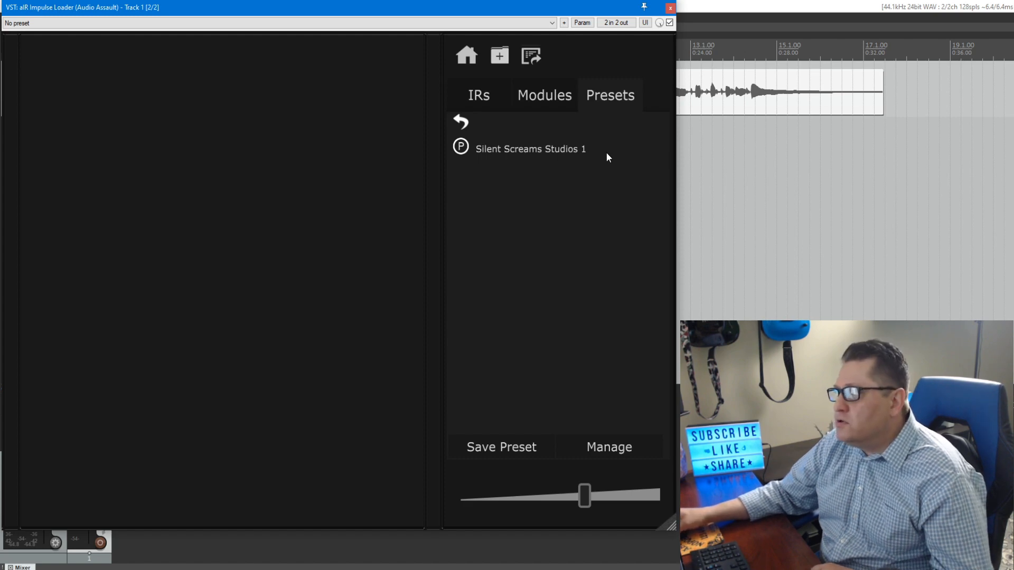
pyautogui.click(483, 98)
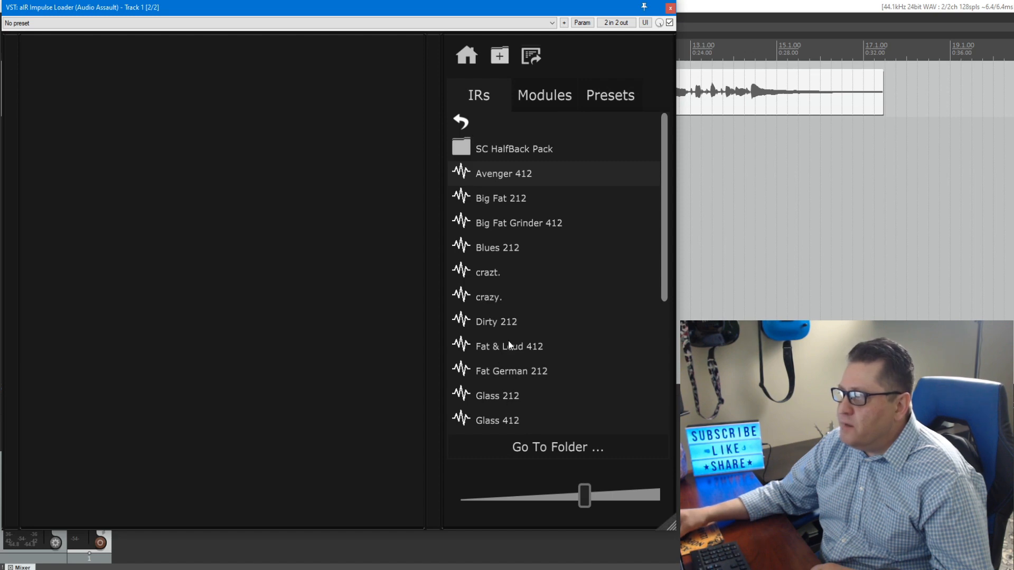
pyautogui.moveTo(663, 152)
pyautogui.mouseDown()
pyautogui.moveTo(665, 300)
pyautogui.moveTo(659, 149)
pyautogui.mouseUp()
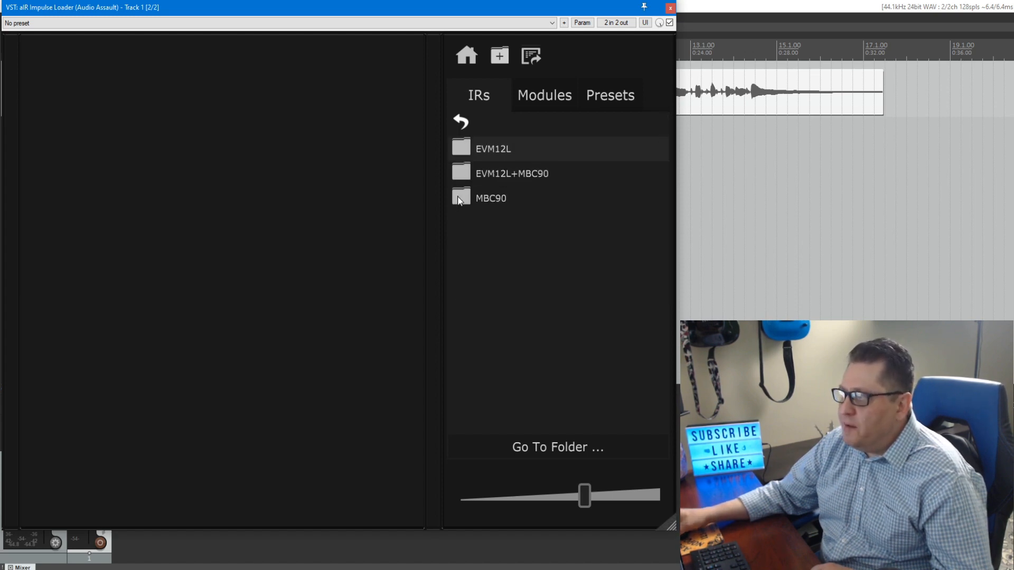
pyautogui.click(458, 200)
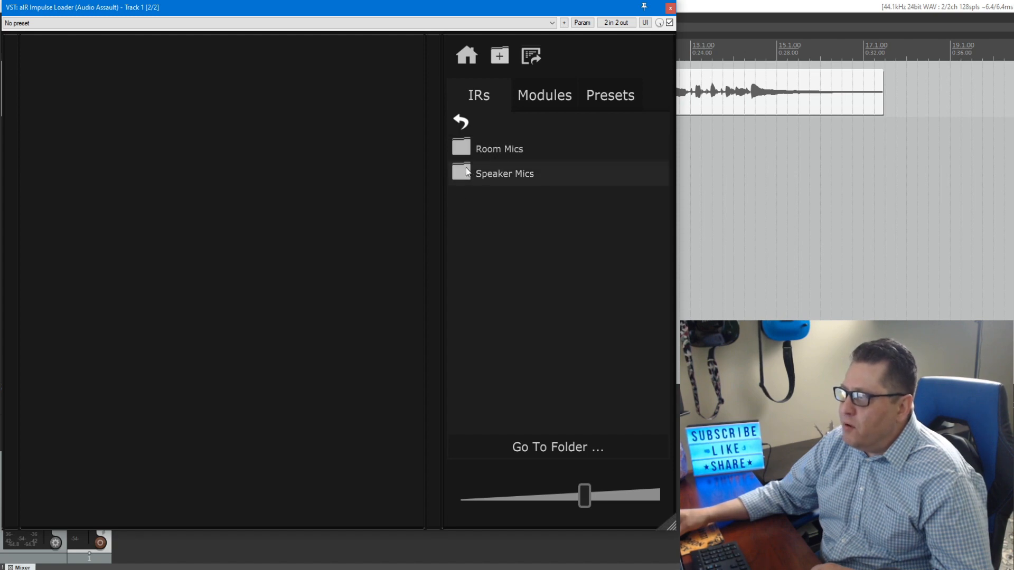
pyautogui.click(462, 174)
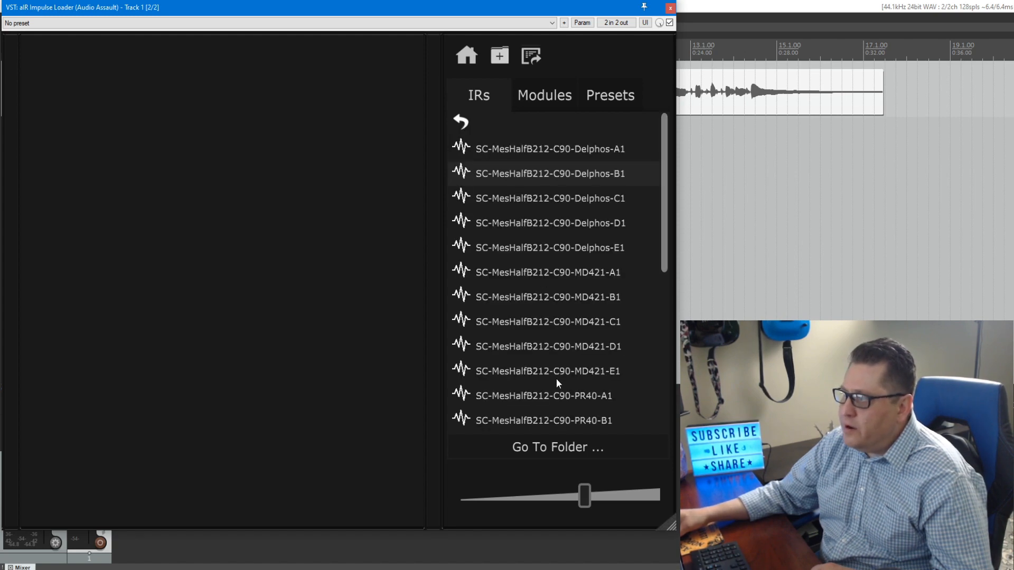
pyautogui.click(467, 58)
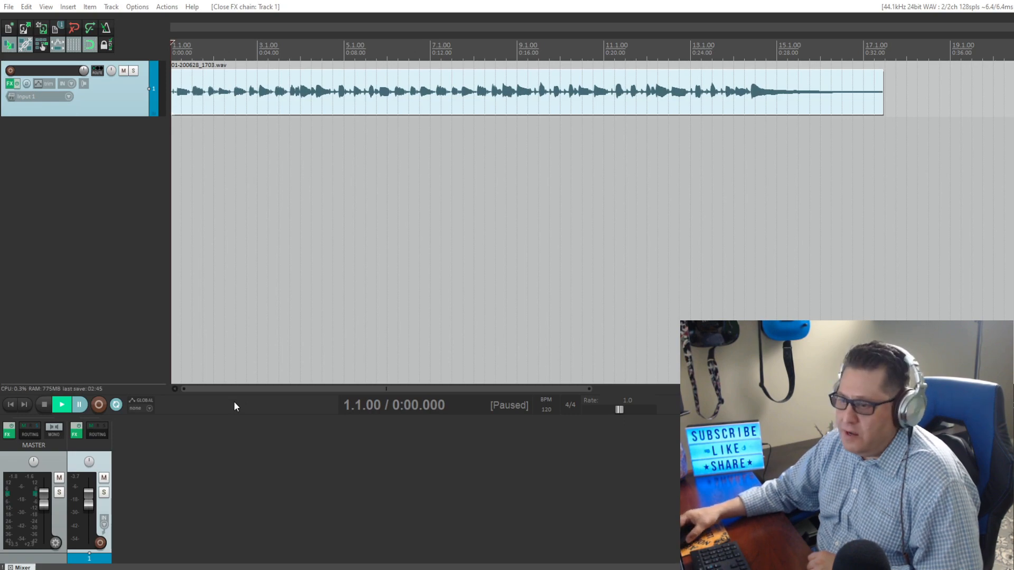
# Step: Check the Ozone 8 preset selected in the master track's effects chain, and close the chain
pyautogui.click(9, 436)
pyautogui.click(504, 147)
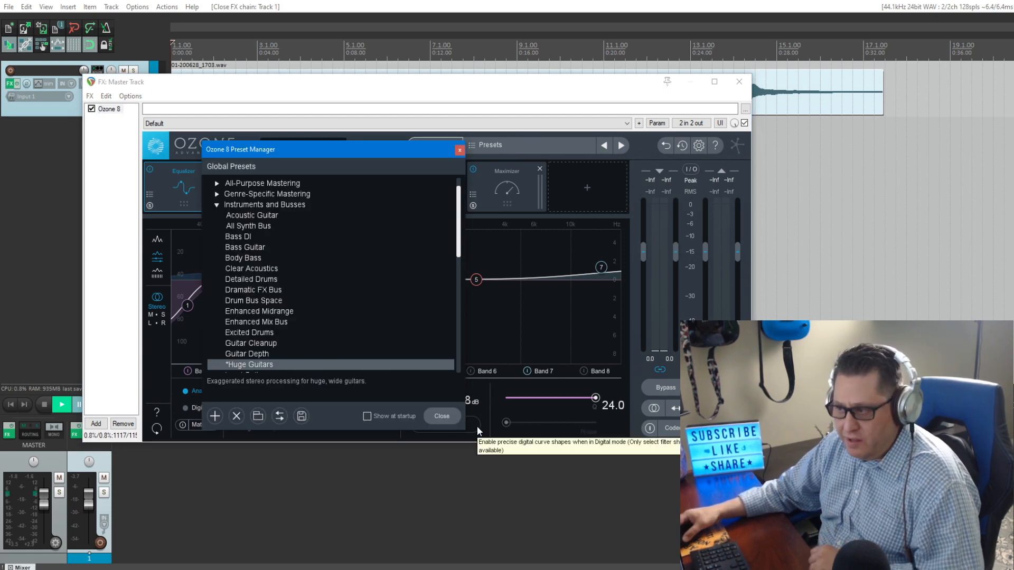
pyautogui.click(452, 417)
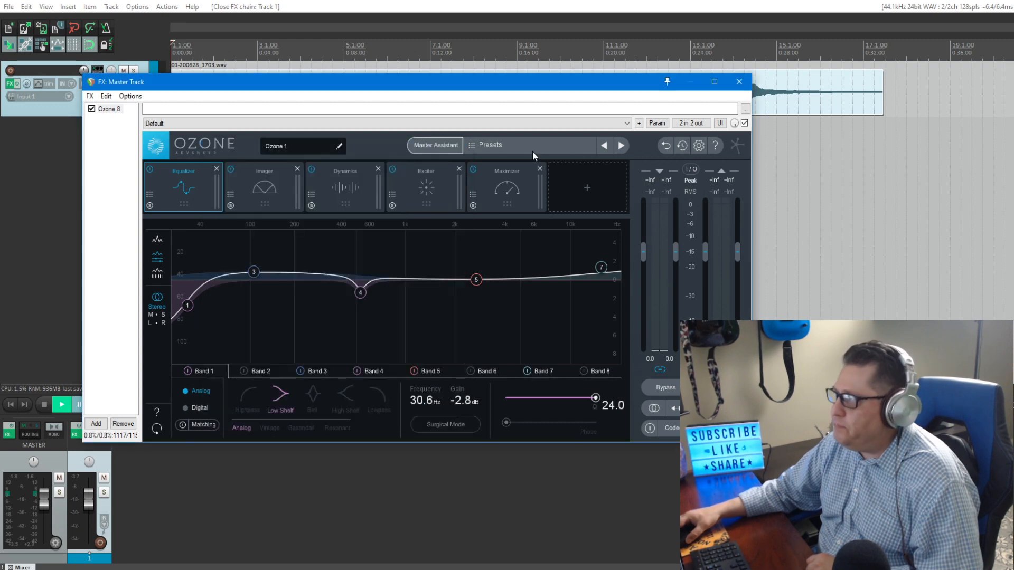
pyautogui.click(739, 81)
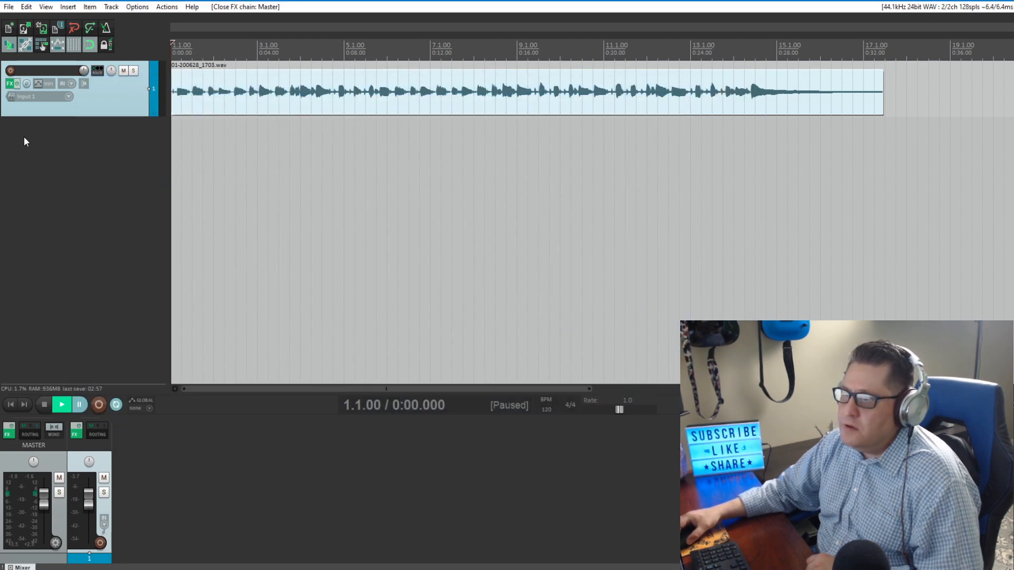
# Step: Review the cabinet and amp head of Track 1's OMEGA amp plugin, and bring up the track's aIR Impulse Loader
pyautogui.click(10, 83)
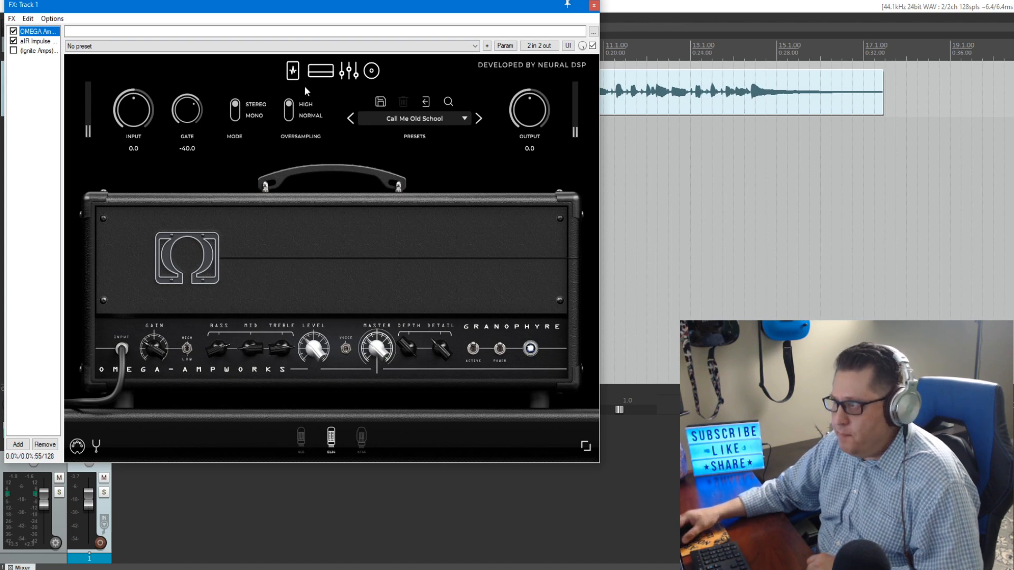
pyautogui.click(371, 70)
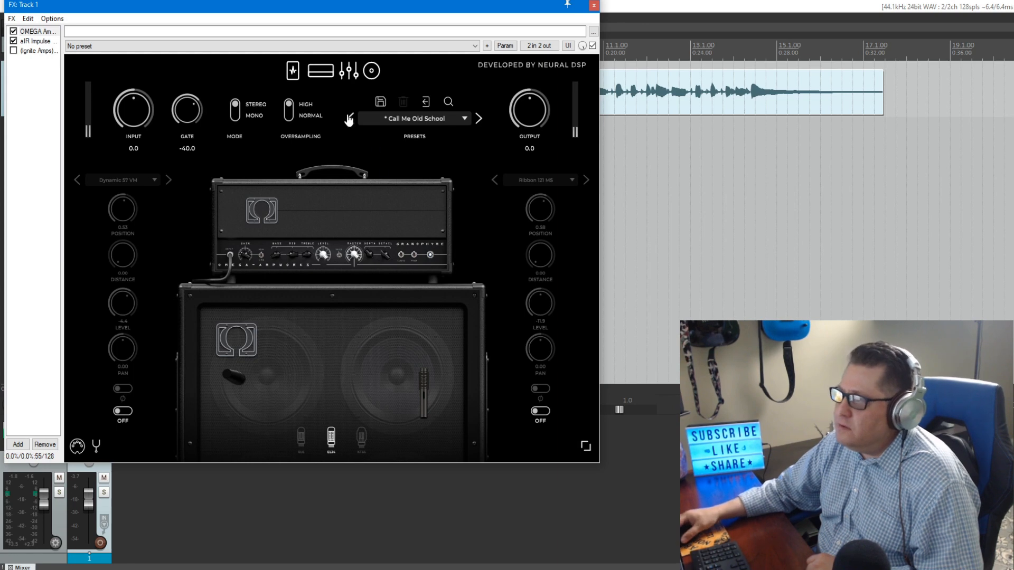
pyautogui.click(320, 70)
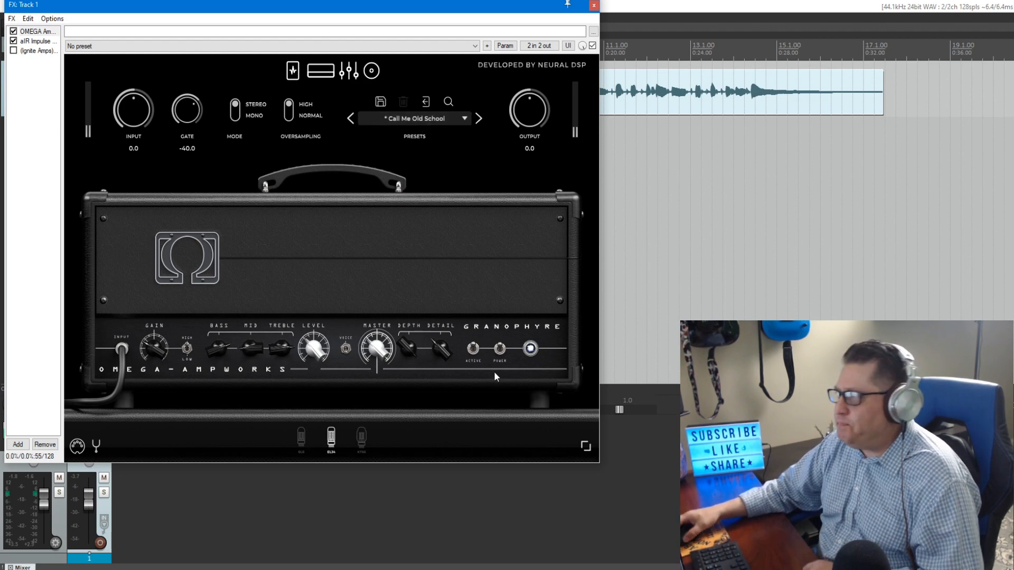
pyautogui.click(32, 41)
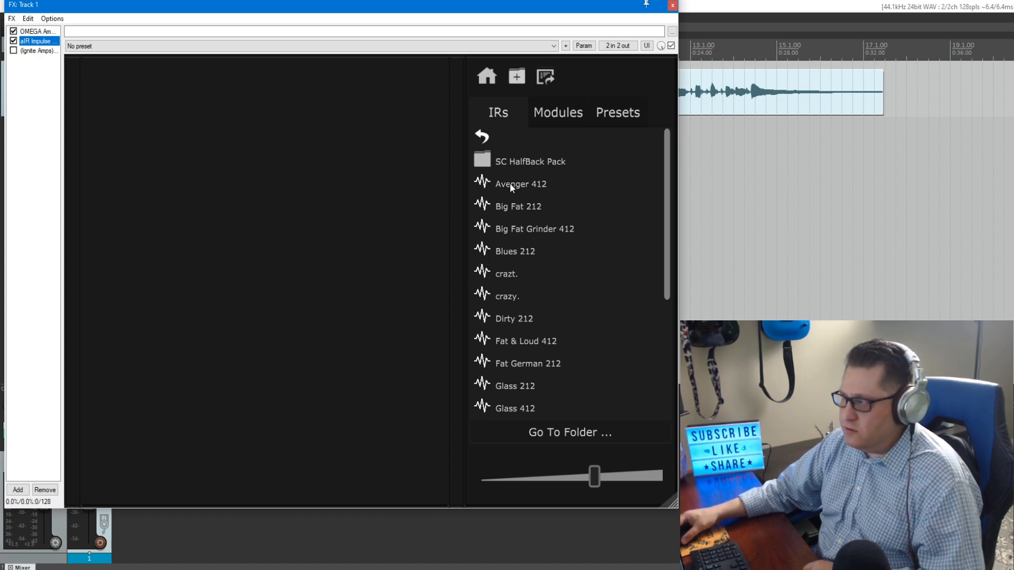
# Step: Try adding the Avenger 412 impulse response to the empty chain, and remove it again
pyautogui.moveTo(510, 183); pyautogui.dragTo(194, 150)
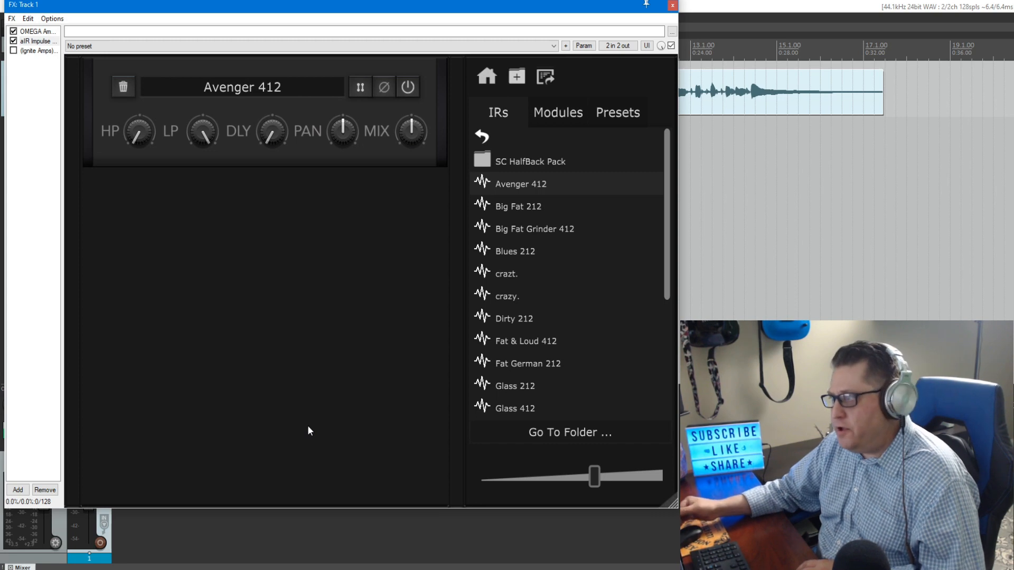
pyautogui.click(124, 88)
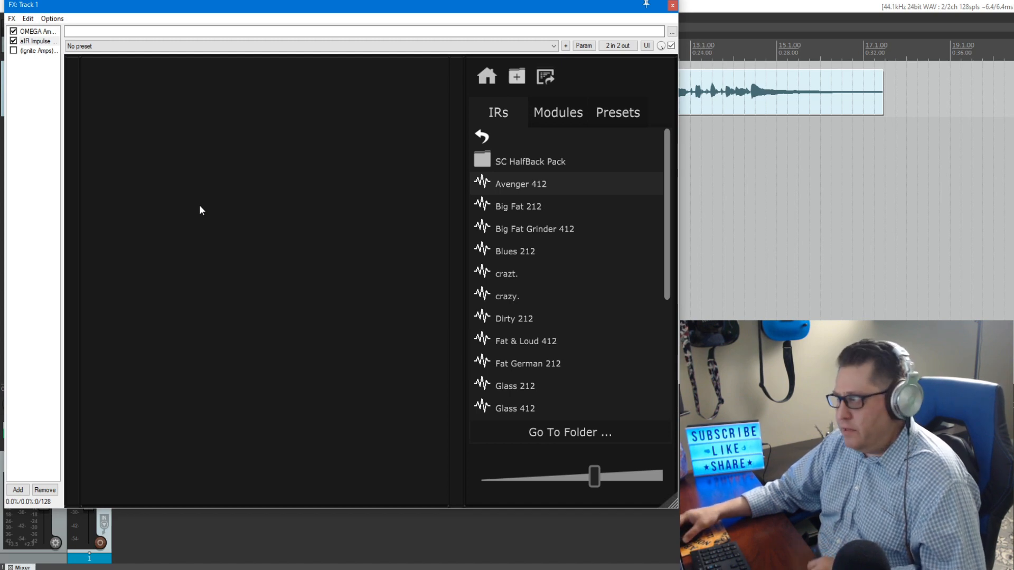
# Step: Load the Silent Screams Studios 1 preset and review the modules in its chain down to the Visualiser
pyautogui.click(626, 116)
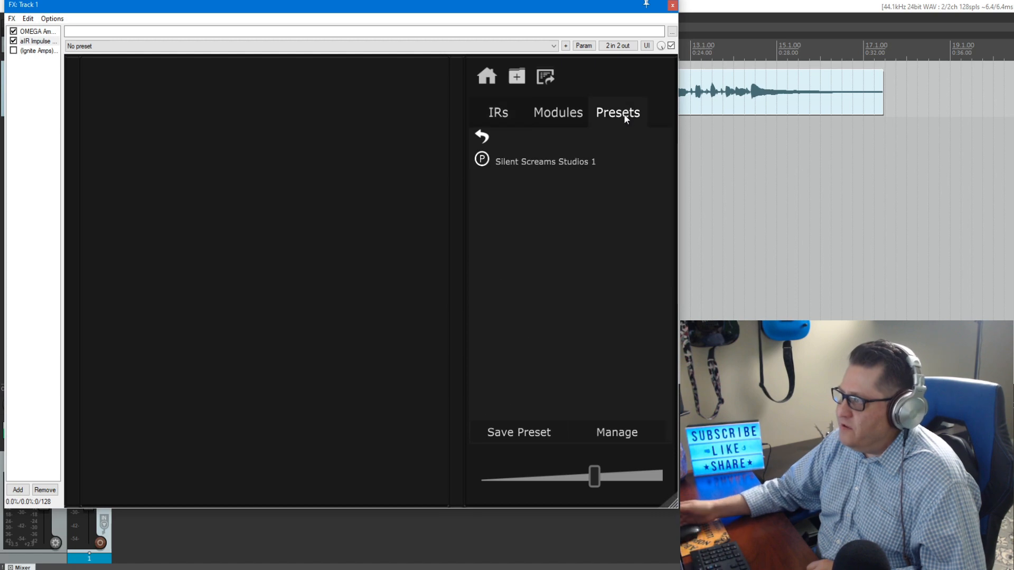
pyautogui.click(555, 163)
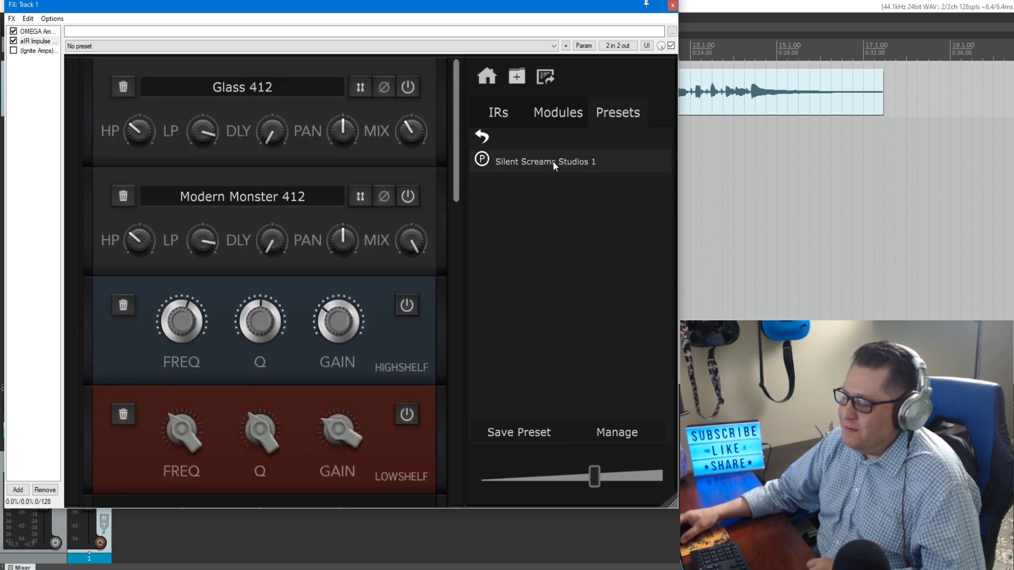
pyautogui.moveTo(335, 443)
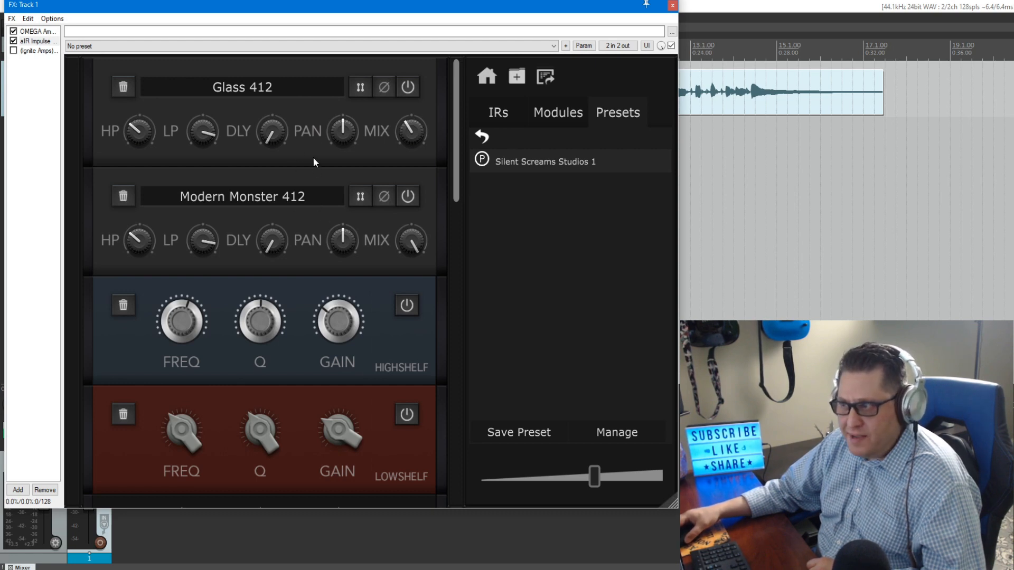
pyautogui.scroll(-5, 456, 153)
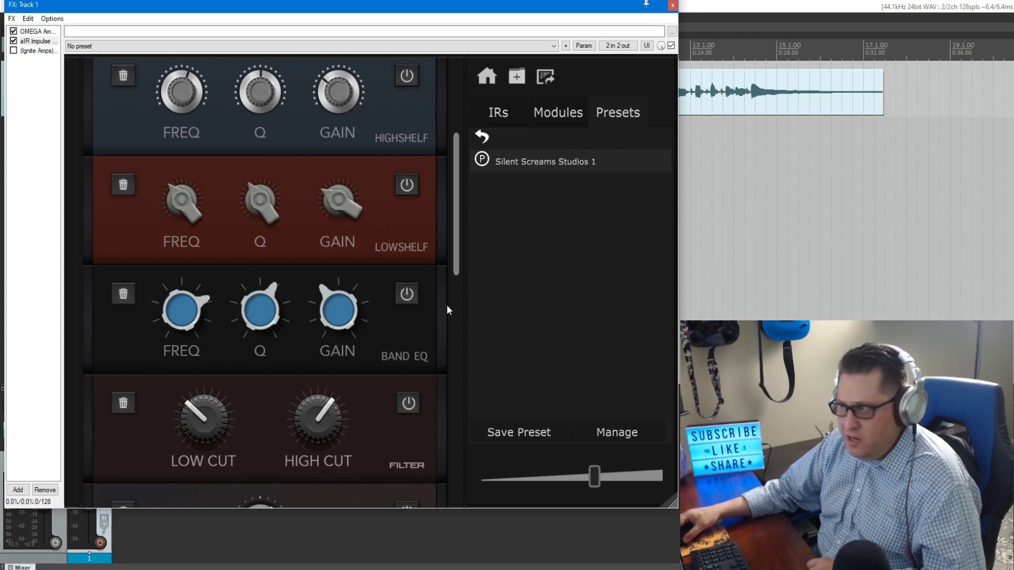
pyautogui.scroll(-6, 457, 301)
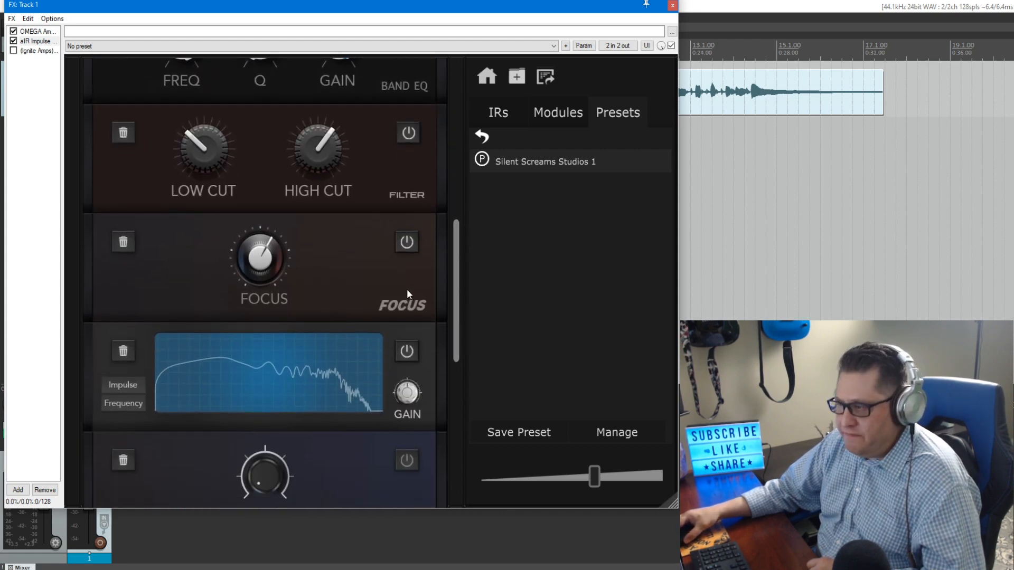
# Step: Review the Impulse, Master, Normaliser and Delay modules at the end of the chain, and return to its first module
pyautogui.moveTo(458, 265); pyautogui.dragTo(455, 325)
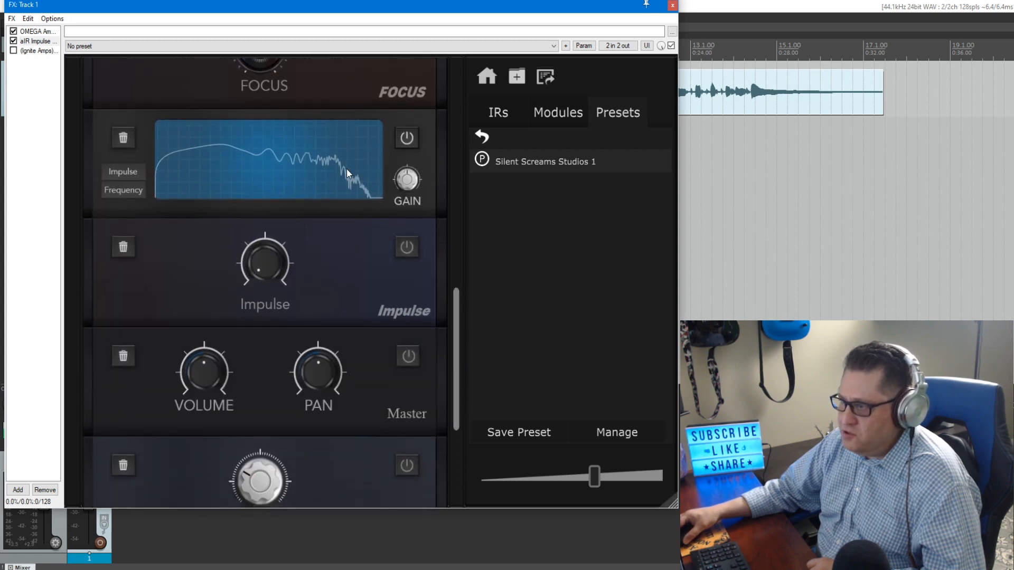
pyautogui.moveTo(453, 314); pyautogui.dragTo(455, 370)
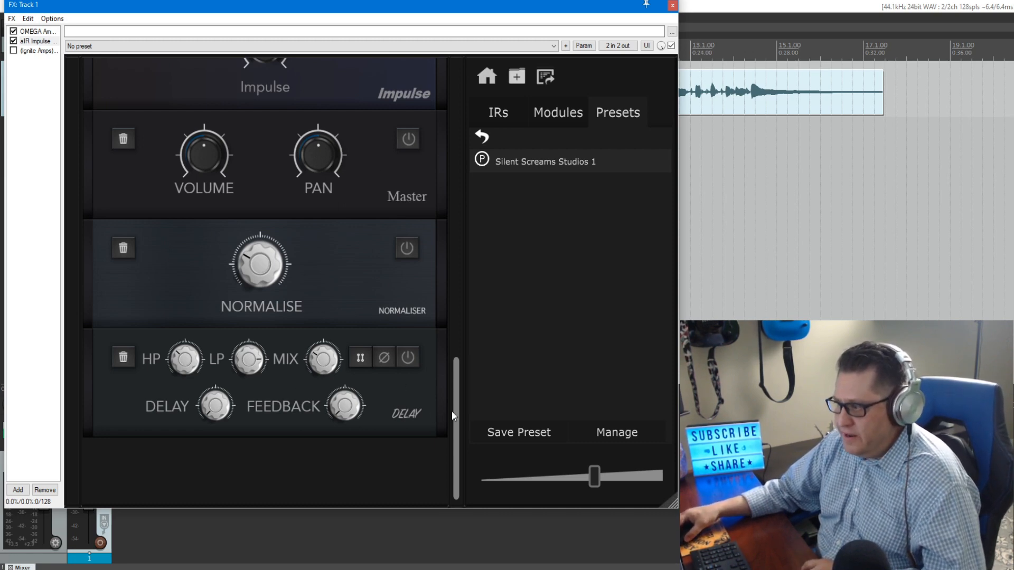
pyautogui.moveTo(451, 411); pyautogui.dragTo(446, 115)
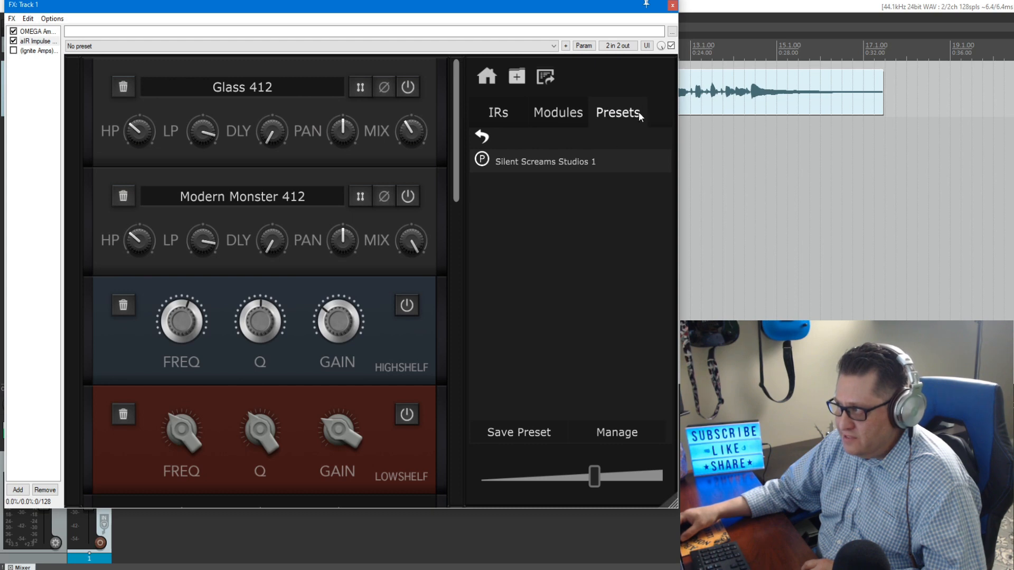
# Step: Save the current chain as a preset named My Preset, and move the effects window aside to uncover the transport controls
pyautogui.click(508, 432)
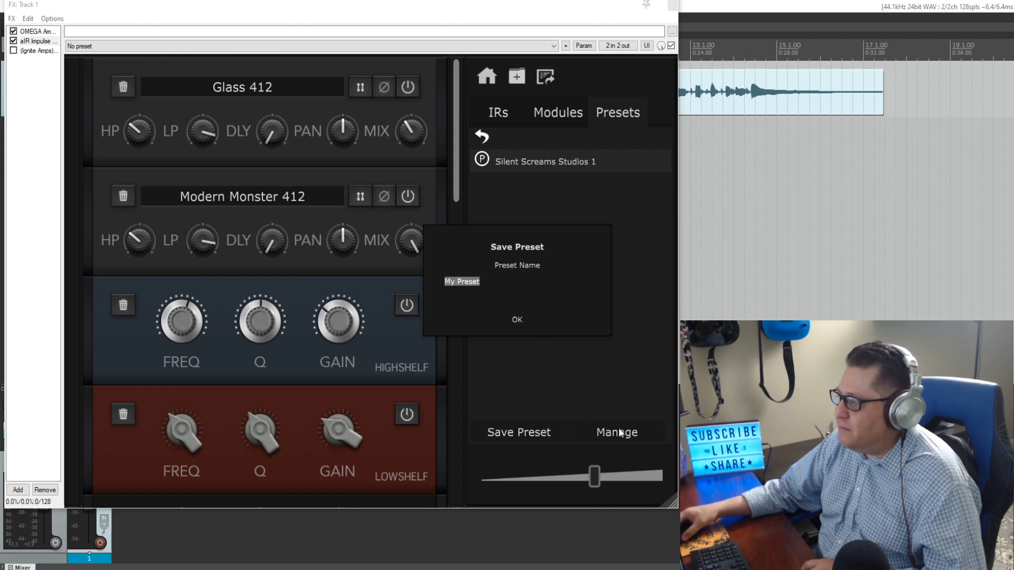
pyautogui.click(518, 319)
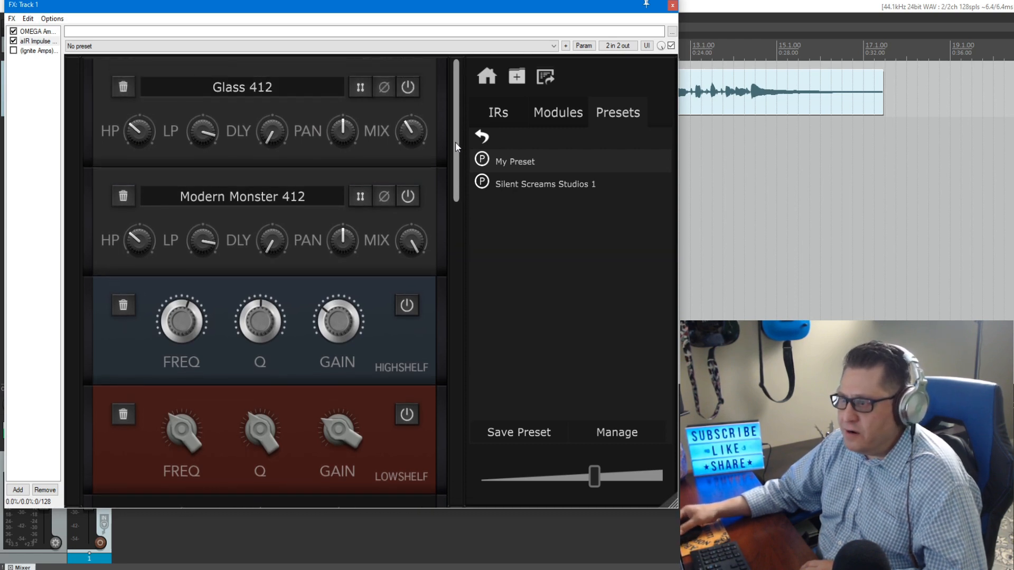
pyautogui.moveTo(362, 6); pyautogui.dragTo(508, 7)
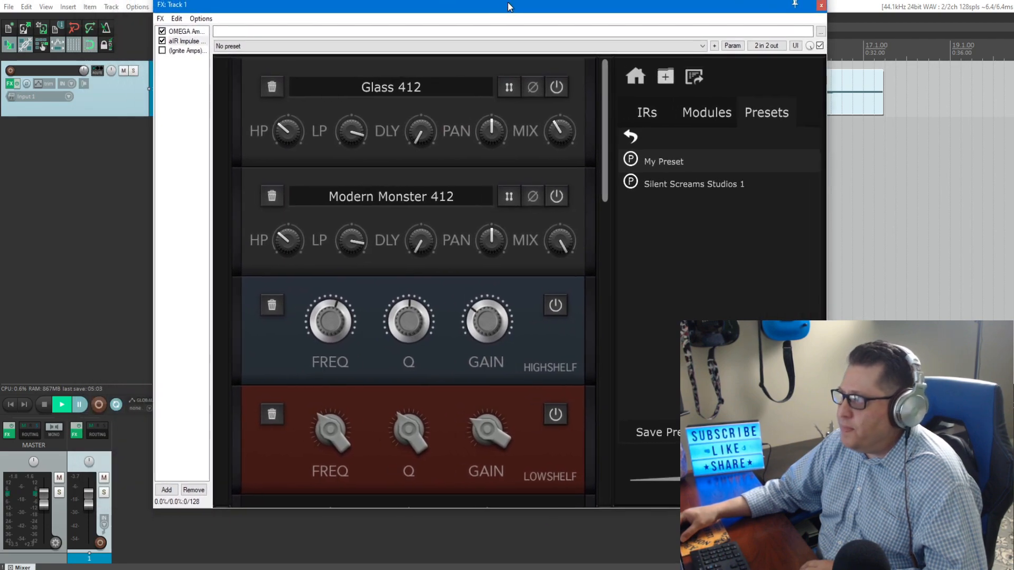
pyautogui.moveTo(608, 111); pyautogui.dragTo(611, 70)
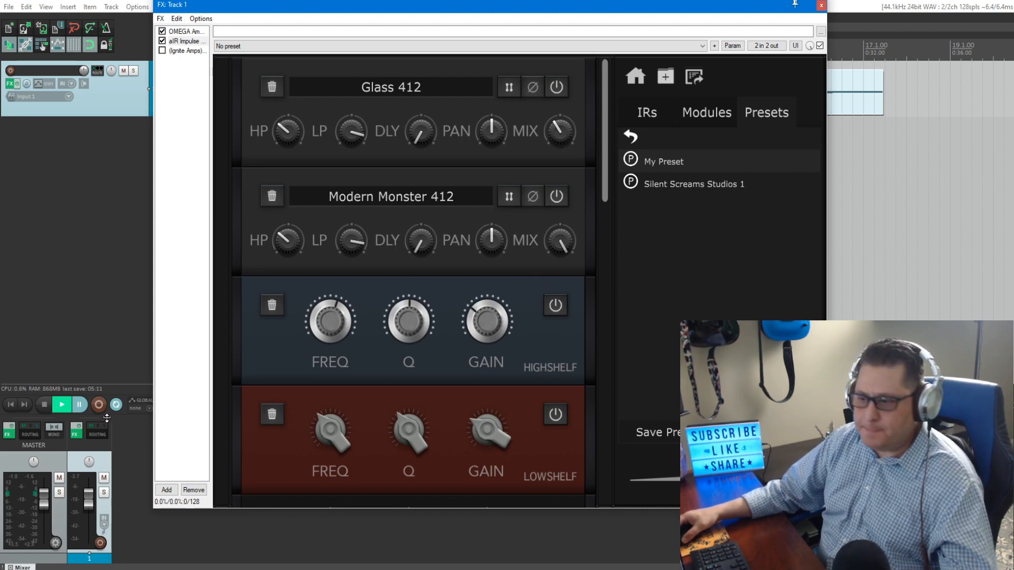
# Step: Play the track and compare the impulse and frequency displays of the Visualiser module
pyautogui.click(64, 408)
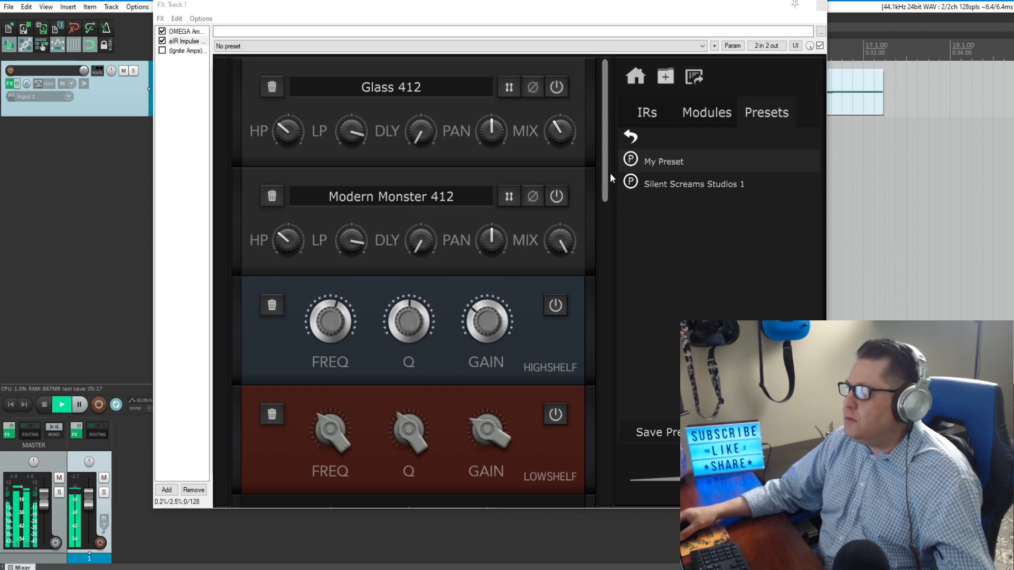
pyautogui.moveTo(604, 173); pyautogui.dragTo(591, 358)
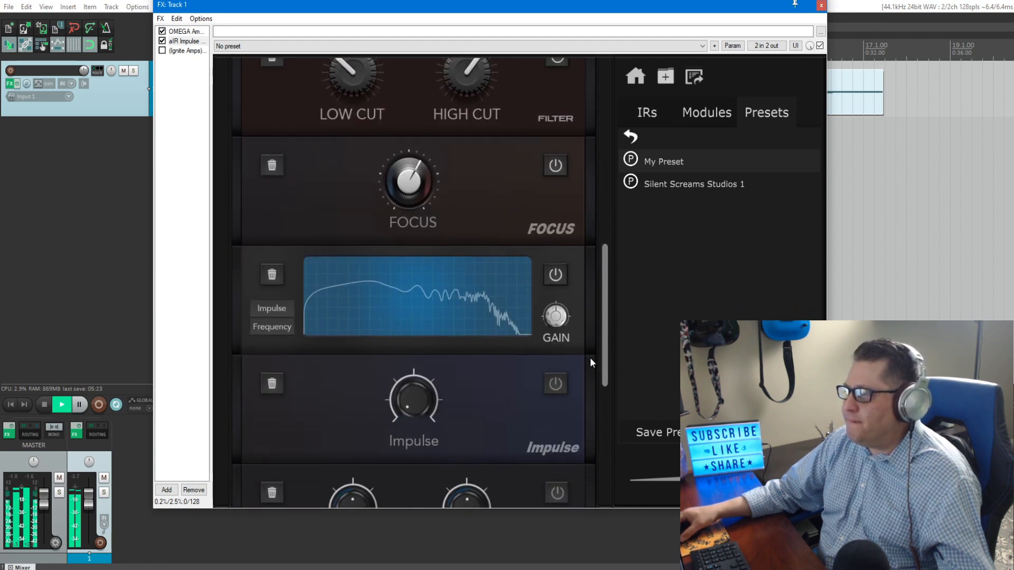
pyautogui.click(283, 310)
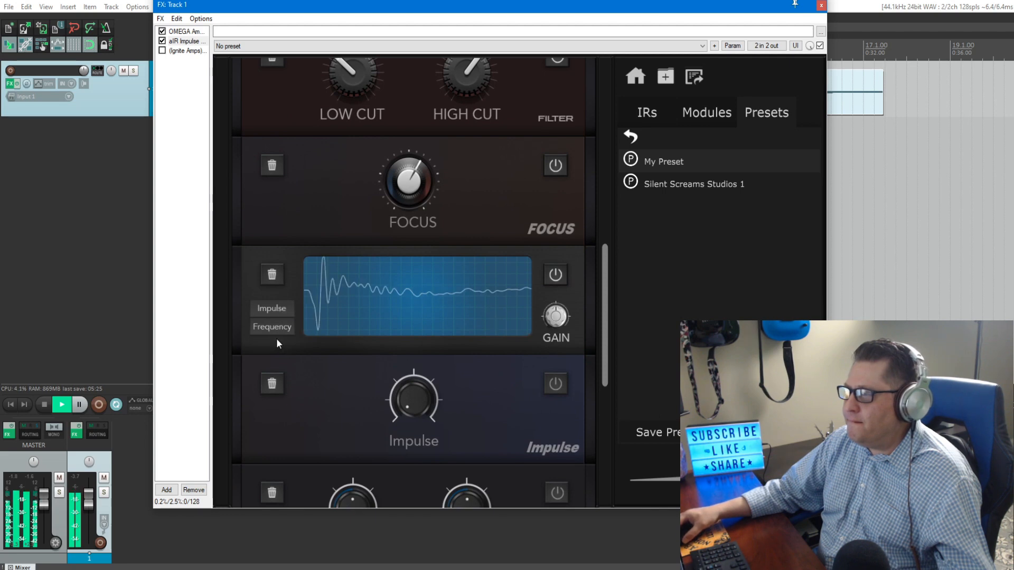
pyautogui.click(280, 327)
# Step: Try lower and higher amounts on the Focus module while the track plays
pyautogui.moveTo(411, 170)
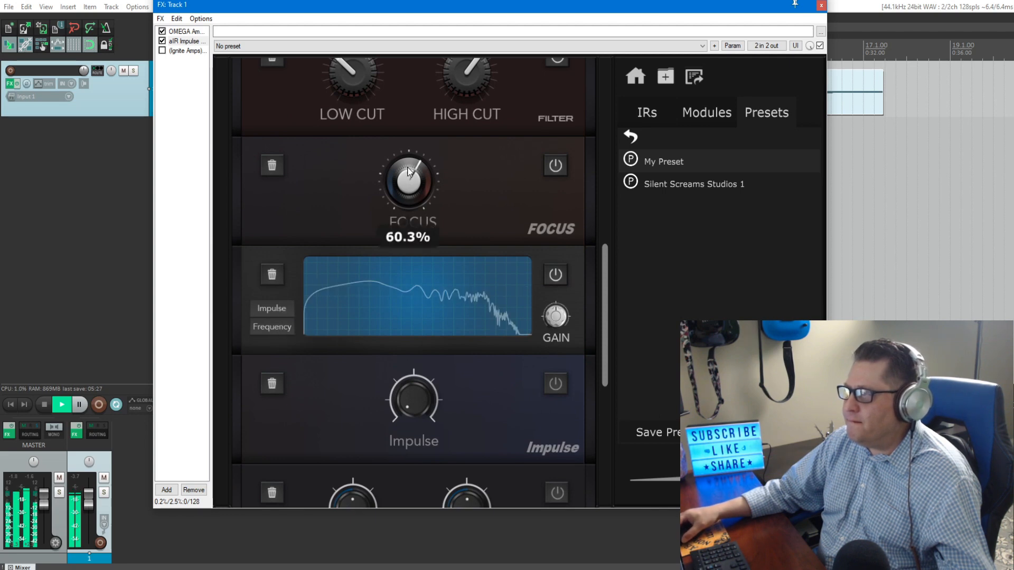
pyautogui.moveTo(410, 171); pyautogui.dragTo(399, 188)
pyautogui.moveTo(397, 285); pyautogui.dragTo(395, 172)
# Step: Try different High Cut and Low Cut frequencies in the Filter module during playback
pyautogui.scroll(2, 447, 164)
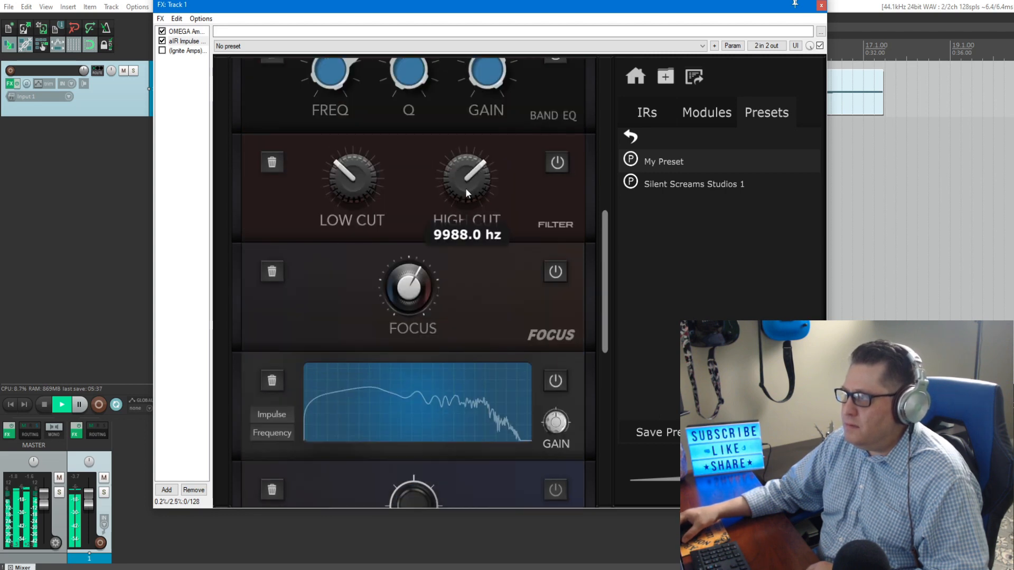
pyautogui.moveTo(464, 188)
pyautogui.mouseDown()
pyautogui.moveTo(480, 88)
pyautogui.moveTo(474, 369)
pyautogui.moveTo(457, 190)
pyautogui.mouseUp()
pyautogui.moveTo(350, 194); pyautogui.dragTo(350, 194)
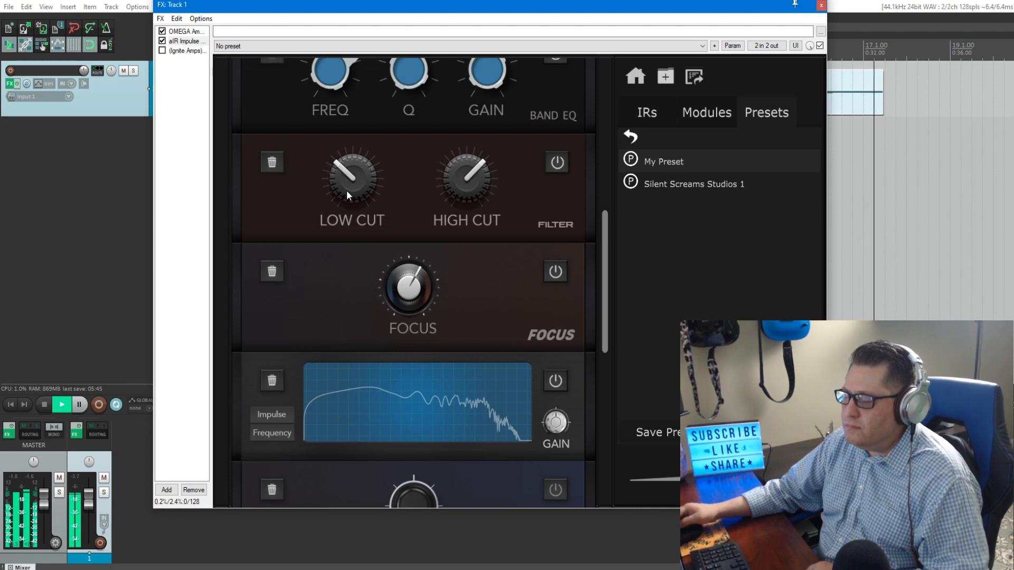
pyautogui.moveTo(347, 190)
pyautogui.mouseDown()
pyautogui.moveTo(375, 103)
pyautogui.moveTo(360, 134)
pyautogui.moveTo(350, 272)
pyautogui.moveTo(347, 188)
pyautogui.mouseUp()
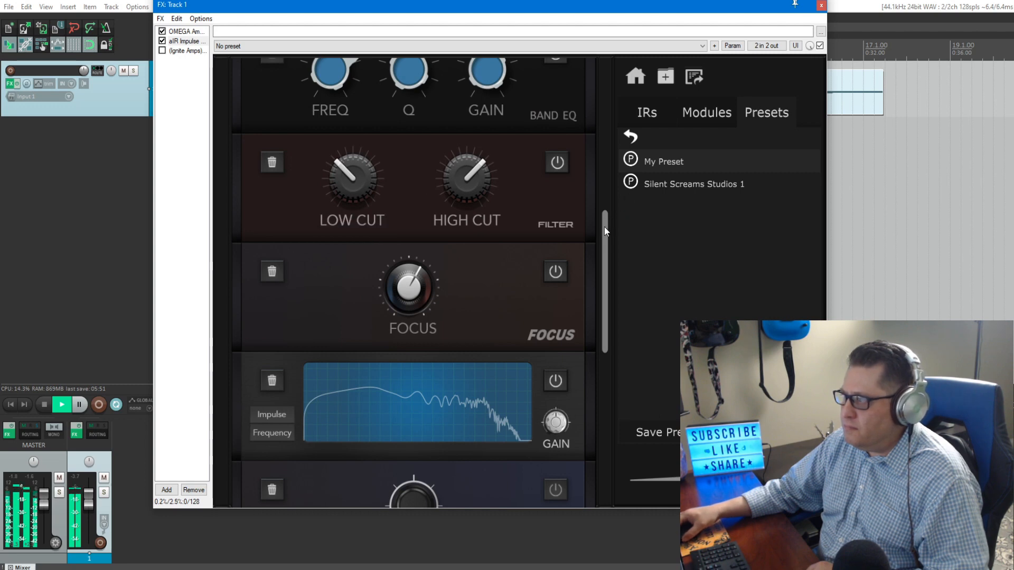
# Step: Try the Impulse module at different levels, and vary the pan in the Master module
pyautogui.moveTo(604, 226); pyautogui.dragTo(601, 317)
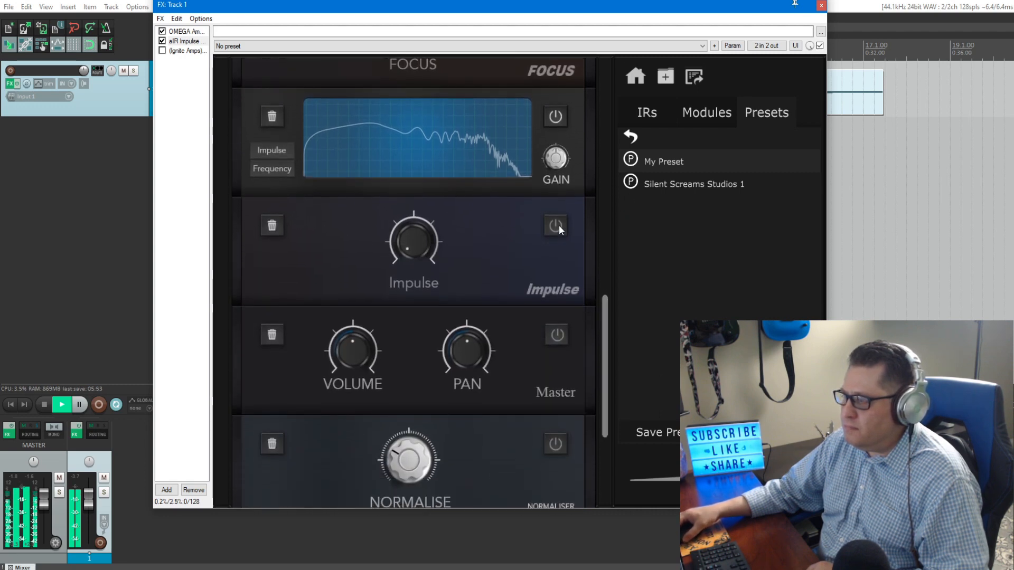
pyautogui.moveTo(421, 255); pyautogui.dragTo(414, 247)
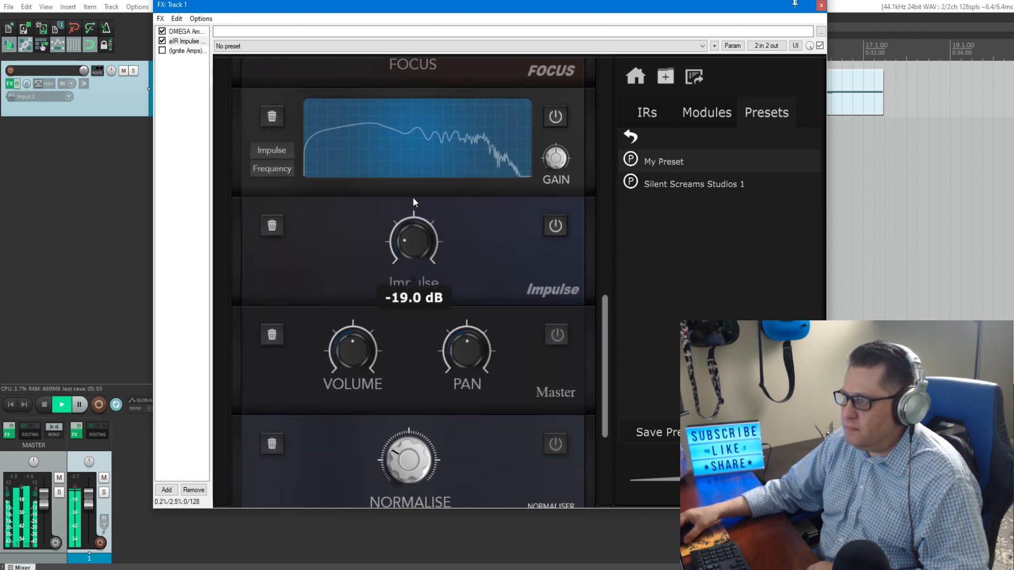
pyautogui.moveTo(413, 200); pyautogui.dragTo(407, 252)
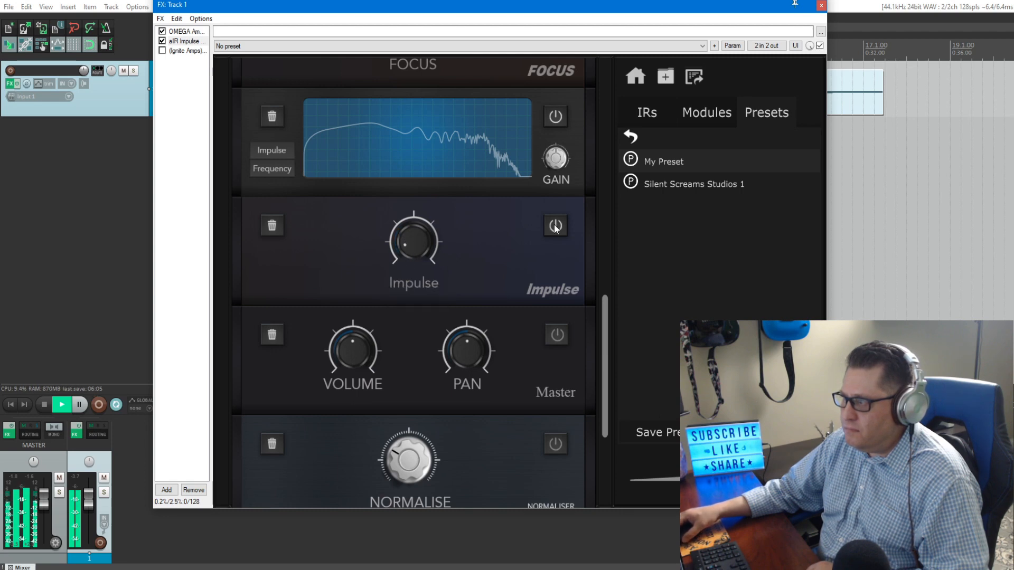
pyautogui.moveTo(605, 312); pyautogui.dragTo(606, 332)
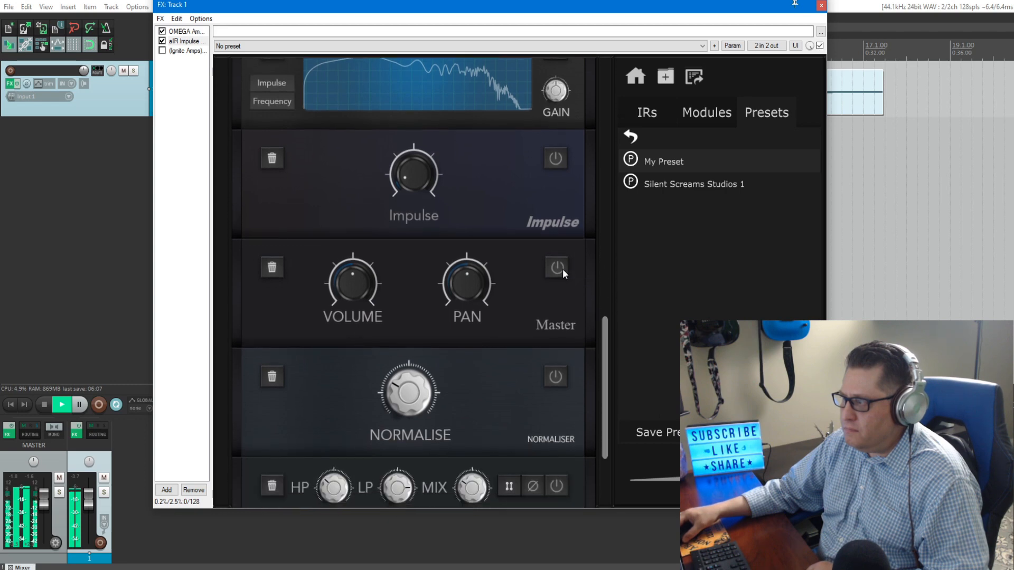
pyautogui.moveTo(475, 280)
pyautogui.mouseDown()
pyautogui.moveTo(489, 279)
pyautogui.moveTo(464, 287)
pyautogui.moveTo(483, 147)
pyautogui.moveTo(470, 206)
pyautogui.moveTo(489, 405)
pyautogui.moveTo(479, 295)
pyautogui.mouseUp()
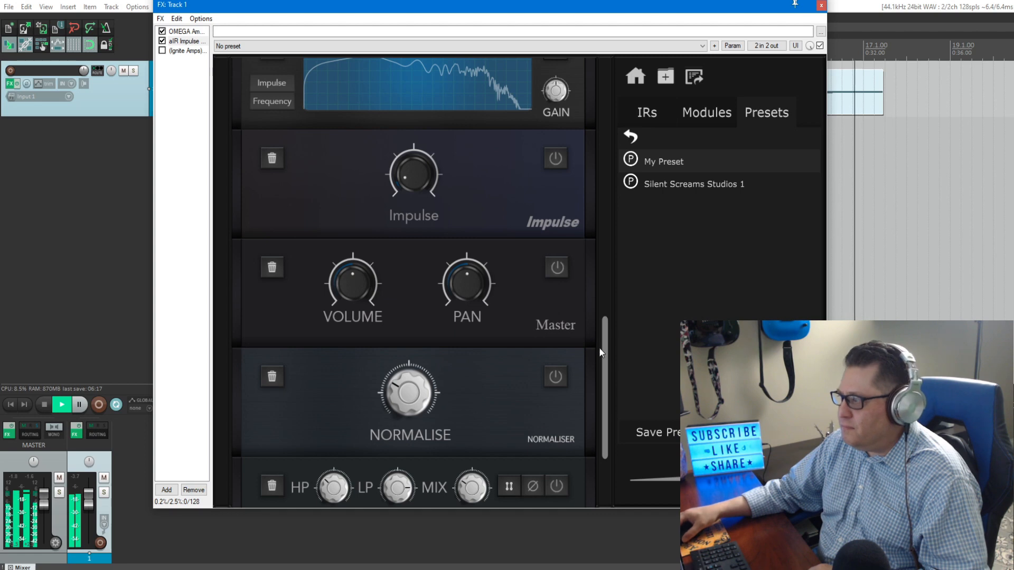
# Step: Switch on the Normaliser module, try changing its Normalise amount, and switch it off again
pyautogui.moveTo(605, 338); pyautogui.dragTo(605, 377)
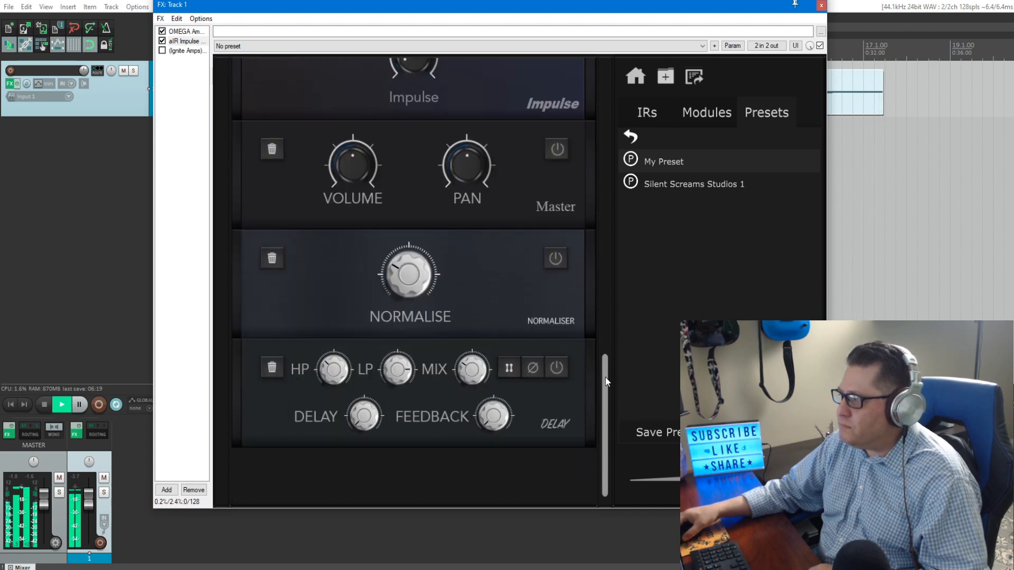
pyautogui.click(555, 256)
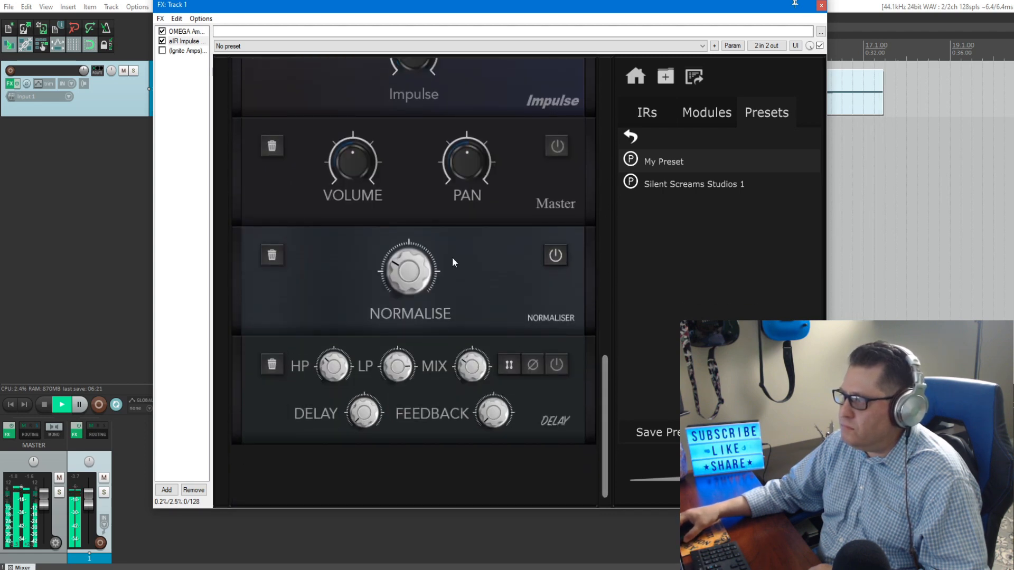
pyautogui.moveTo(406, 275)
pyautogui.mouseDown()
pyautogui.moveTo(397, 280)
pyautogui.moveTo(400, 243)
pyautogui.moveTo(432, 140)
pyautogui.moveTo(411, 341)
pyautogui.moveTo(406, 287)
pyautogui.moveTo(427, 180)
pyautogui.moveTo(401, 262)
pyautogui.mouseUp()
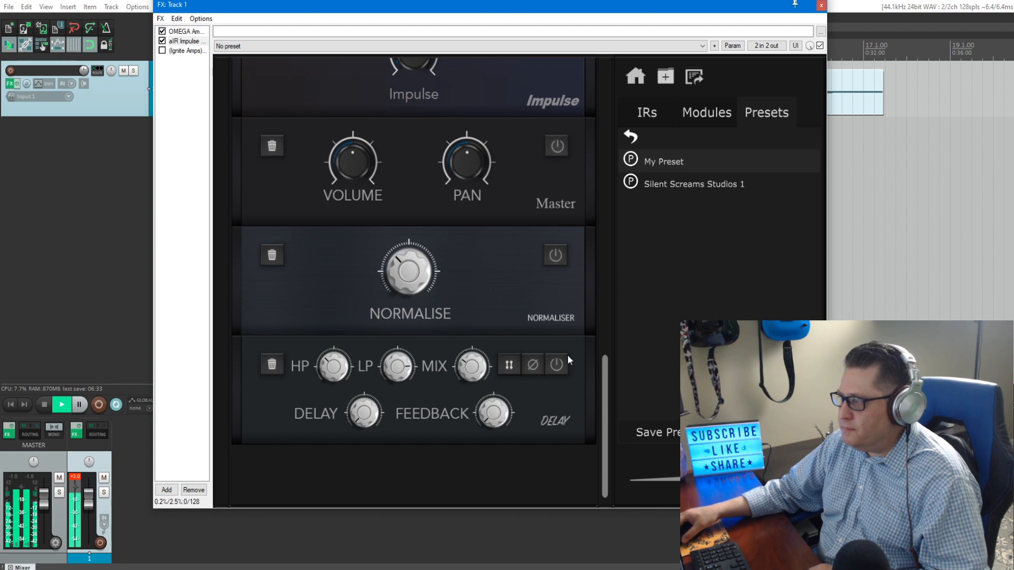
# Step: Switch on the Delay module and try its delay time, HP and LP filters, feedback and mix during playback
pyautogui.click(558, 365)
pyautogui.moveTo(363, 416); pyautogui.dragTo(327, 361)
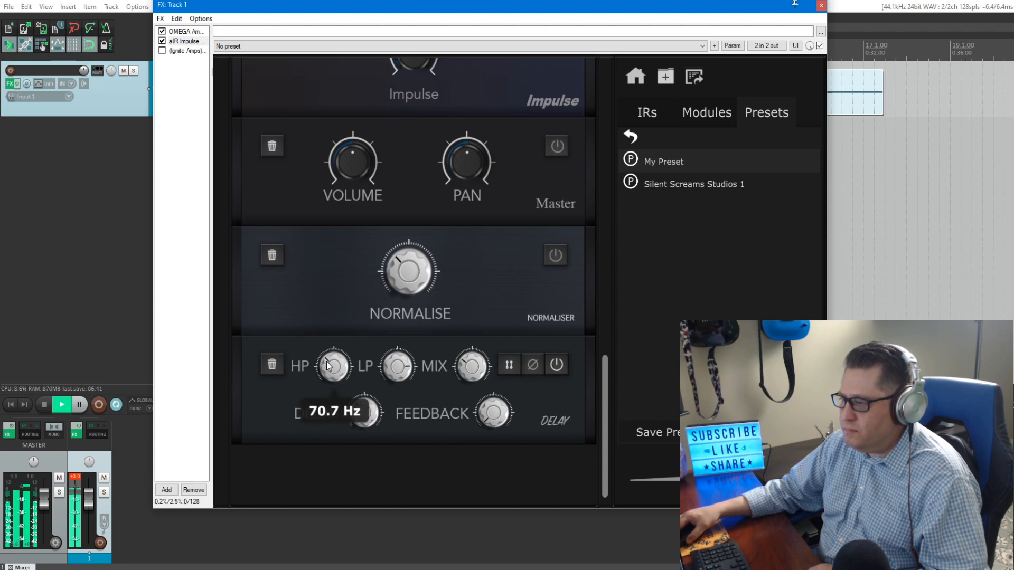
pyautogui.moveTo(404, 365); pyautogui.dragTo(406, 357)
pyautogui.moveTo(335, 359); pyautogui.dragTo(335, 359)
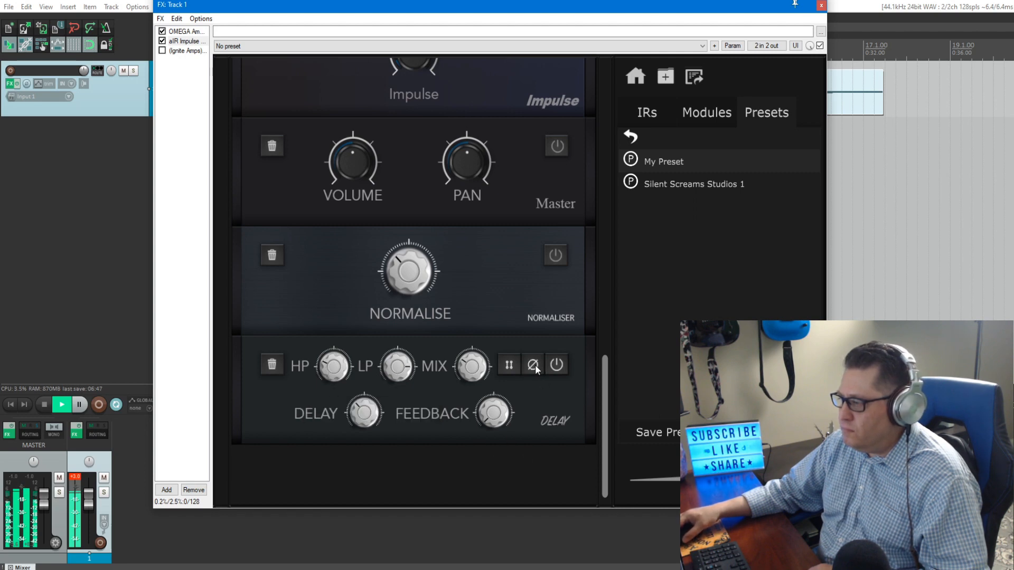
pyautogui.moveTo(499, 399)
pyautogui.moveTo(490, 422); pyautogui.dragTo(482, 364)
pyautogui.moveTo(364, 412); pyautogui.dragTo(356, 436)
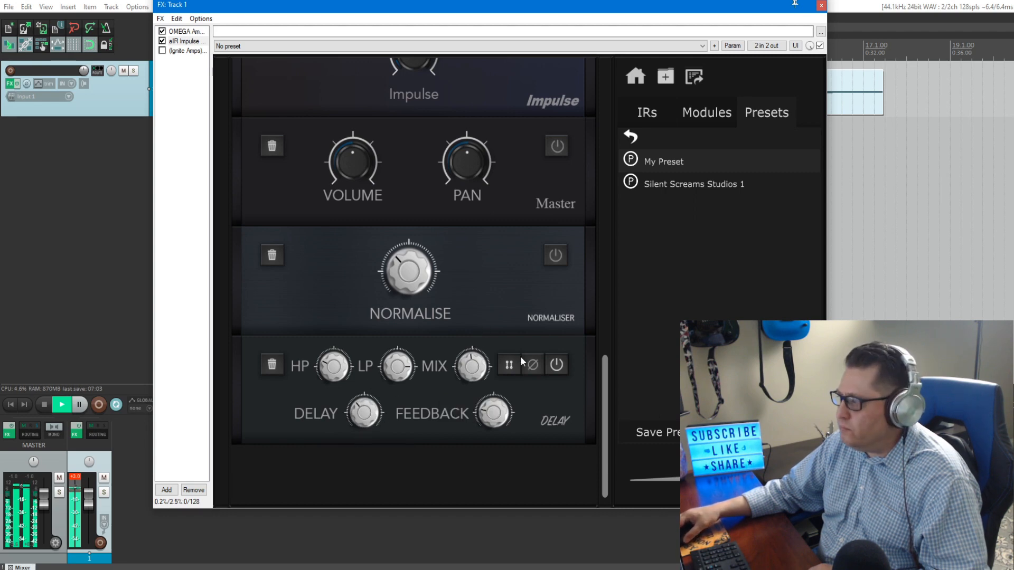
# Step: Stop playback and delete every module from the impulse loader's chain
pyautogui.scroll(1, 605, 382)
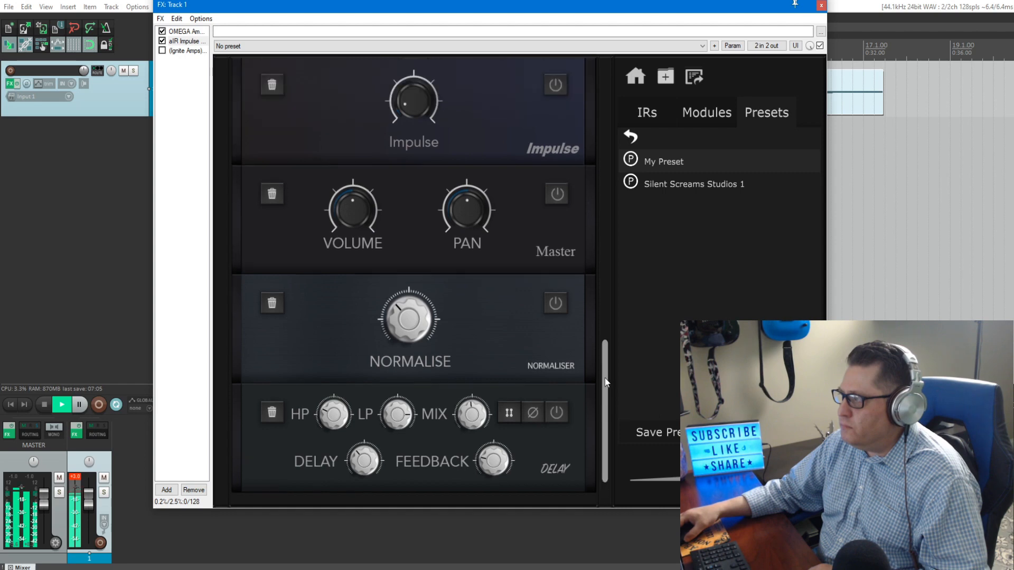
pyautogui.moveTo(605, 382); pyautogui.dragTo(619, 91)
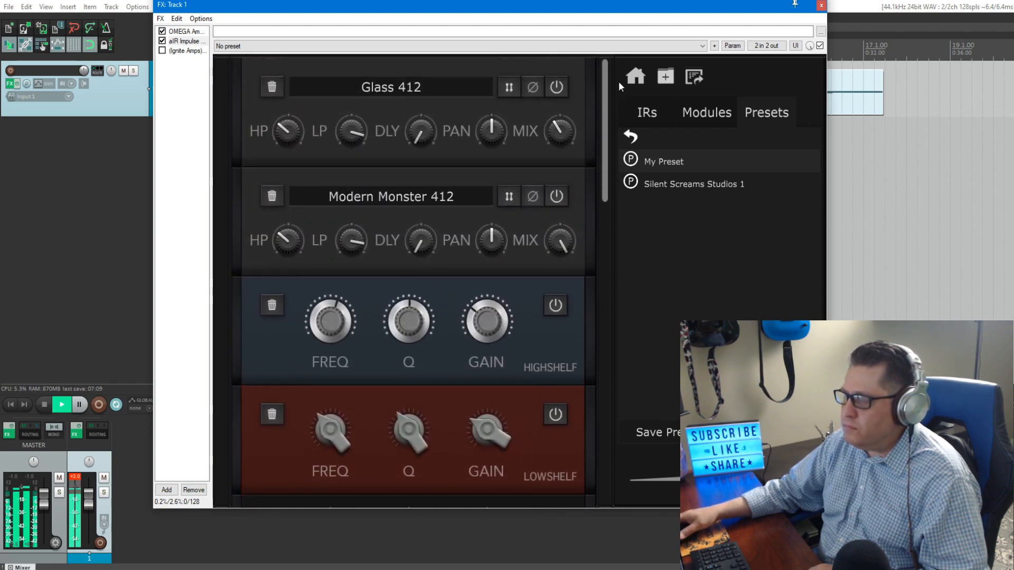
pyautogui.click(44, 406)
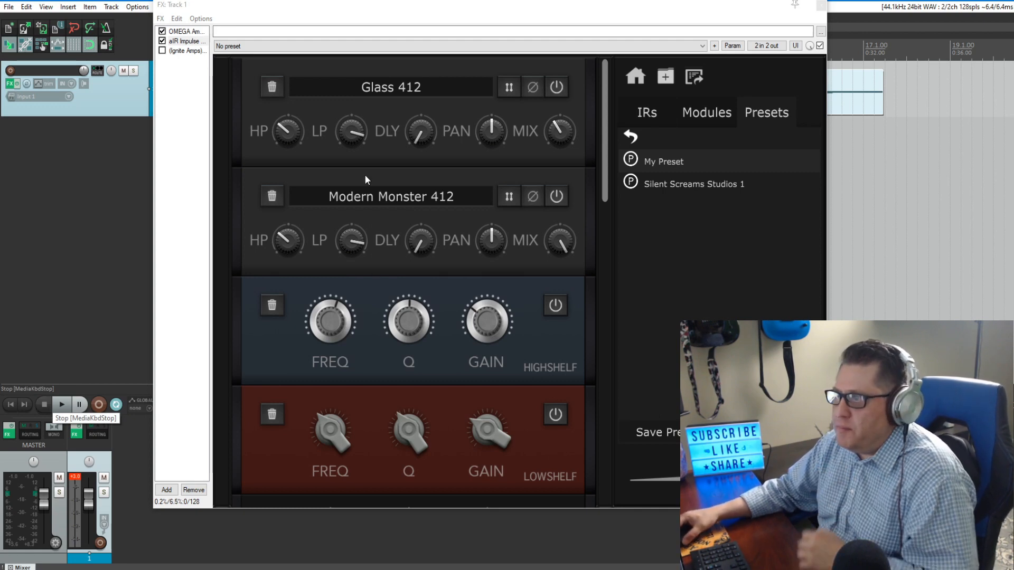
pyautogui.click(275, 88)
pyautogui.tripleClick(274, 89)
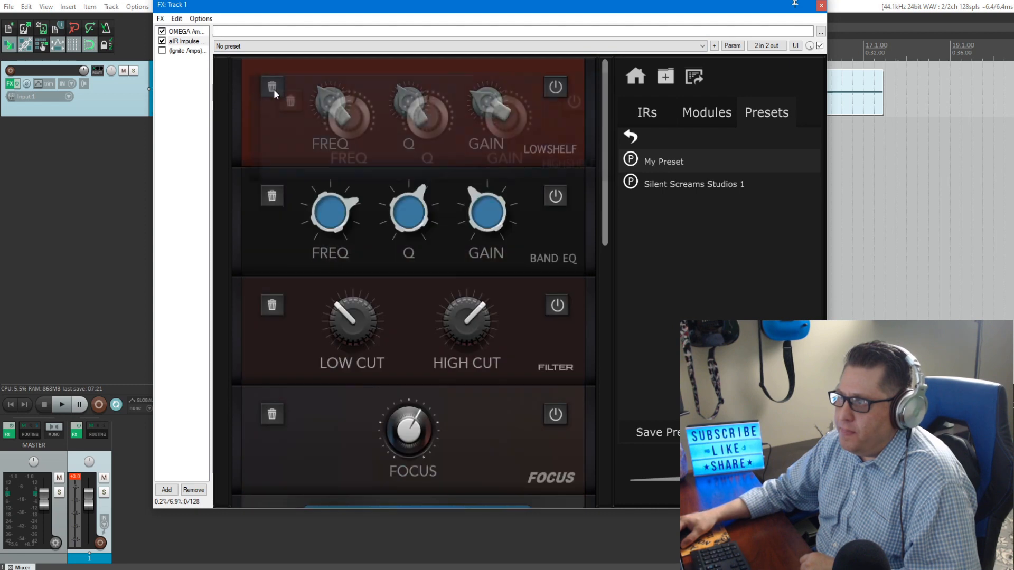
pyautogui.tripleClick(273, 90)
pyautogui.tripleClick(274, 91)
pyautogui.tripleClick(273, 90)
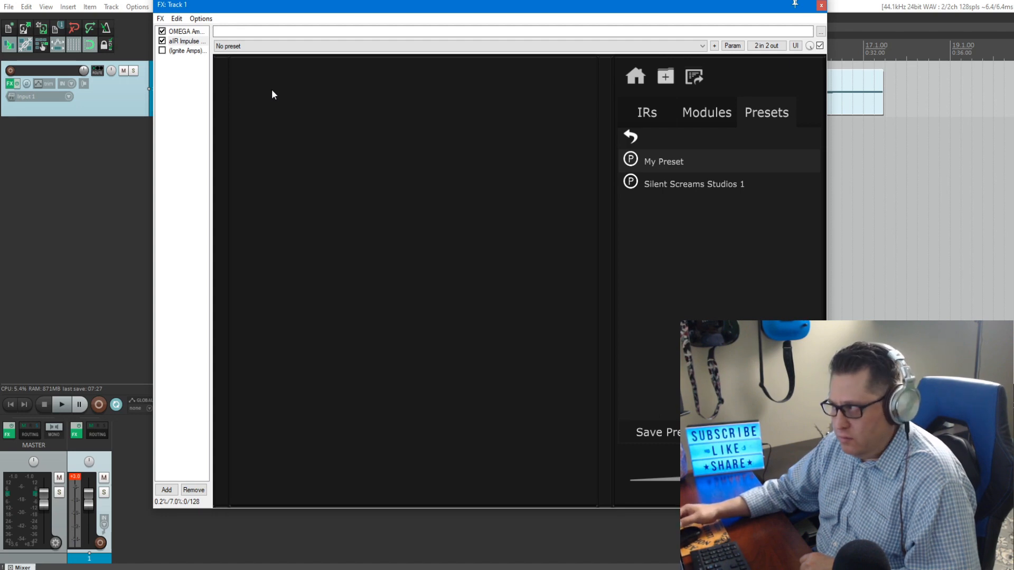
# Step: Reload the Silent Screams Studios 1 preset and audition it on the track with Track 1's peak meter reset
pyautogui.click(683, 183)
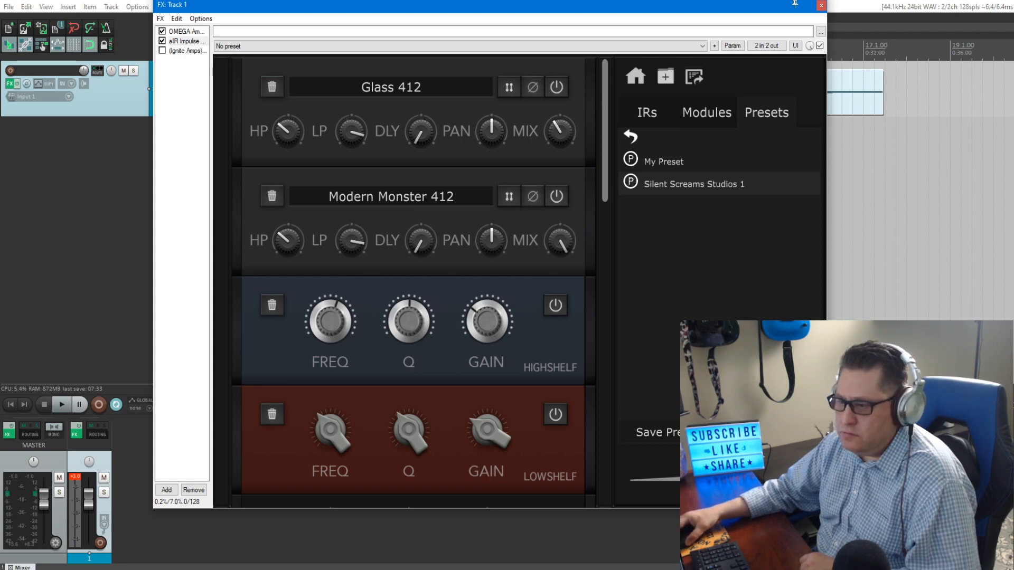
pyautogui.click(75, 478)
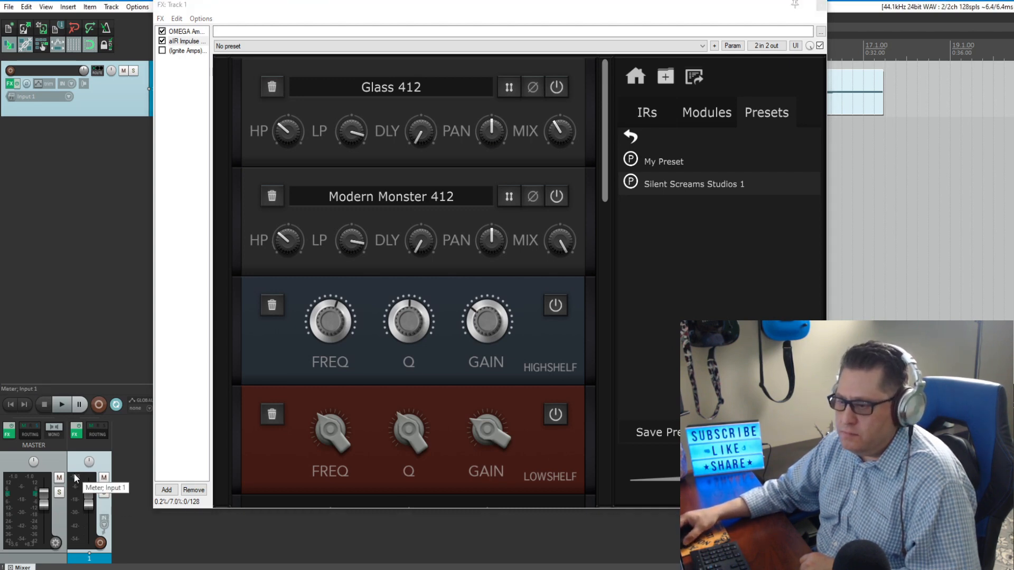
pyautogui.click(64, 404)
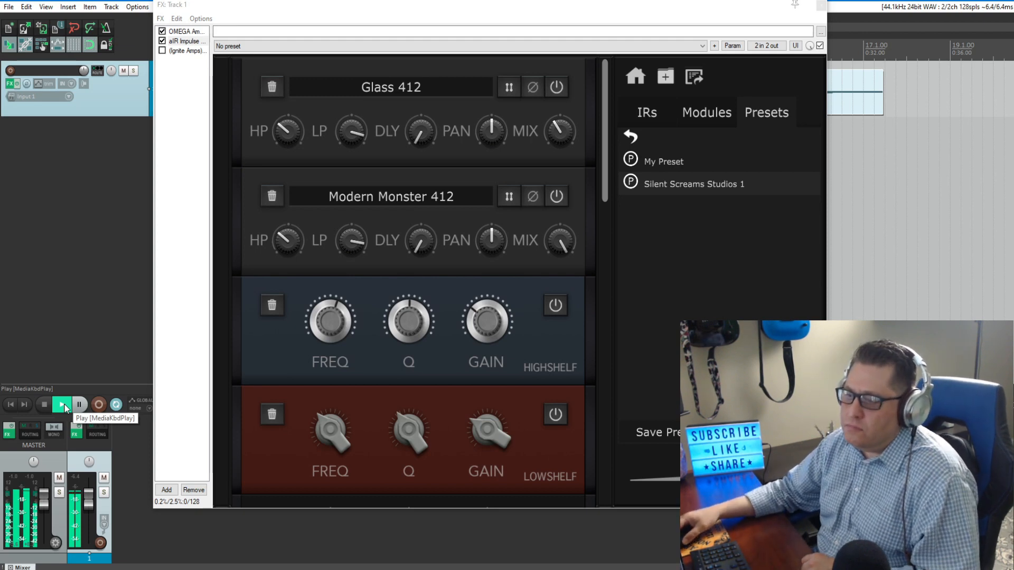
pyautogui.click(45, 406)
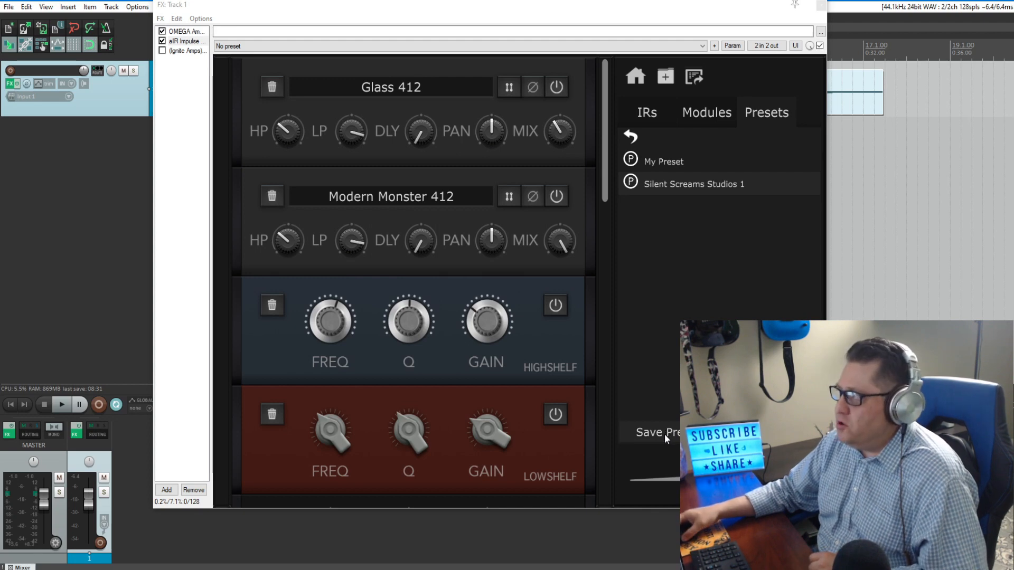
# Step: Open the IR export options and set them to 44100, Mono and 24 Bit
pyautogui.click(695, 77)
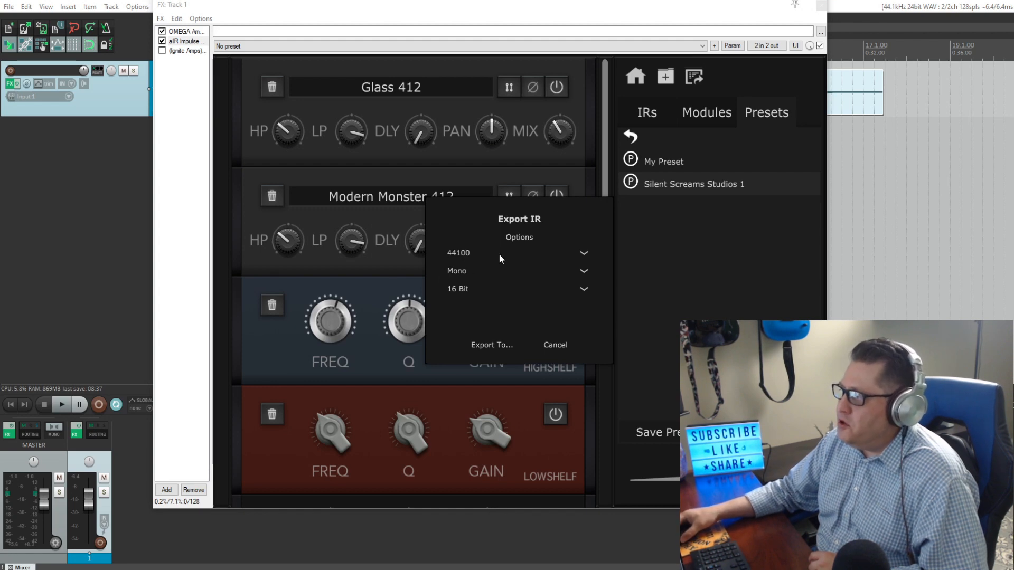
pyautogui.click(584, 254)
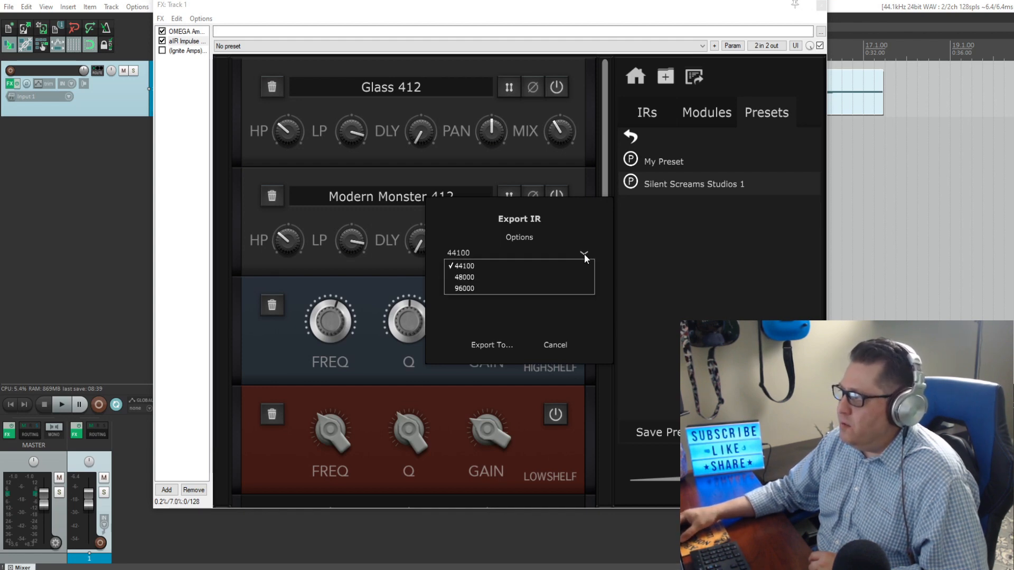
pyautogui.click(467, 265)
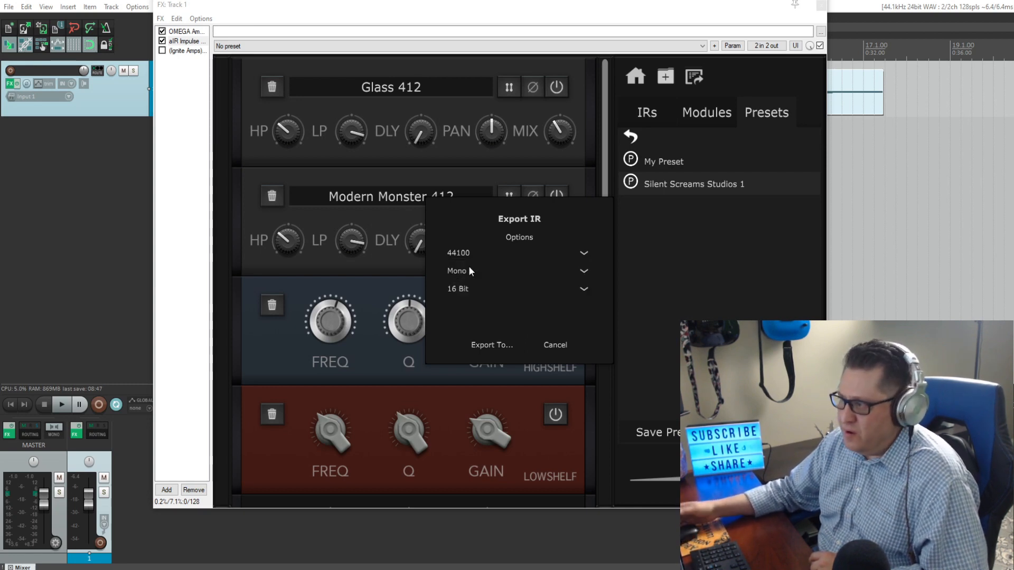
pyautogui.click(582, 288)
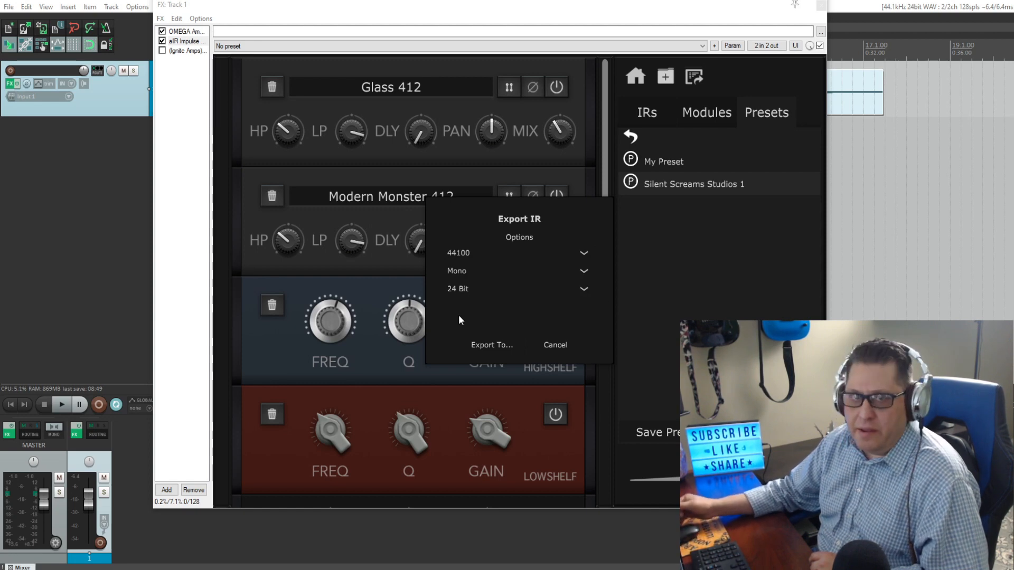
# Step: Export the combined IR to the Desktop as a WAV file named kjfnjkfnkjsfdnjfSDJKm
pyautogui.click(502, 344)
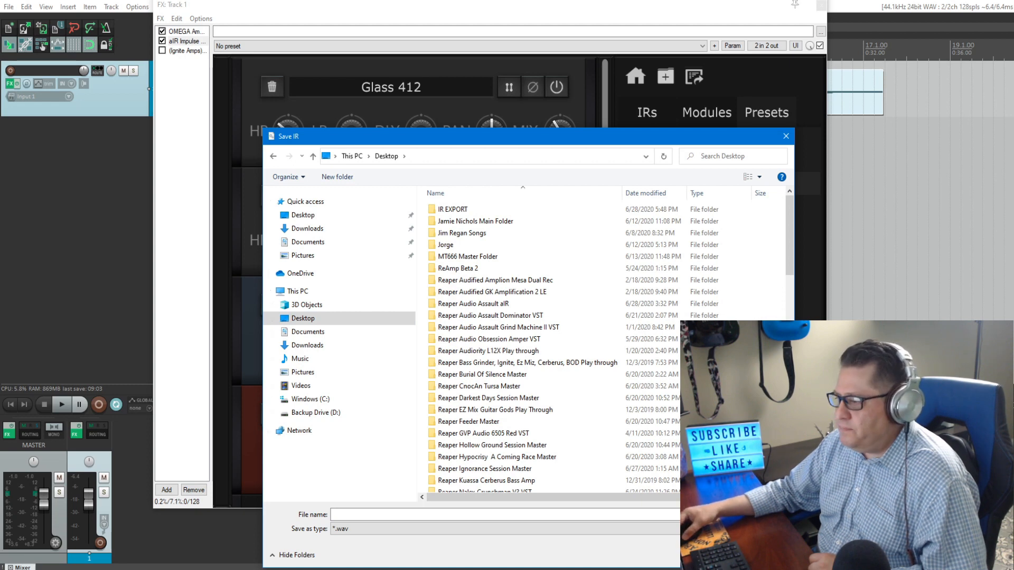
pyautogui.click(370, 515)
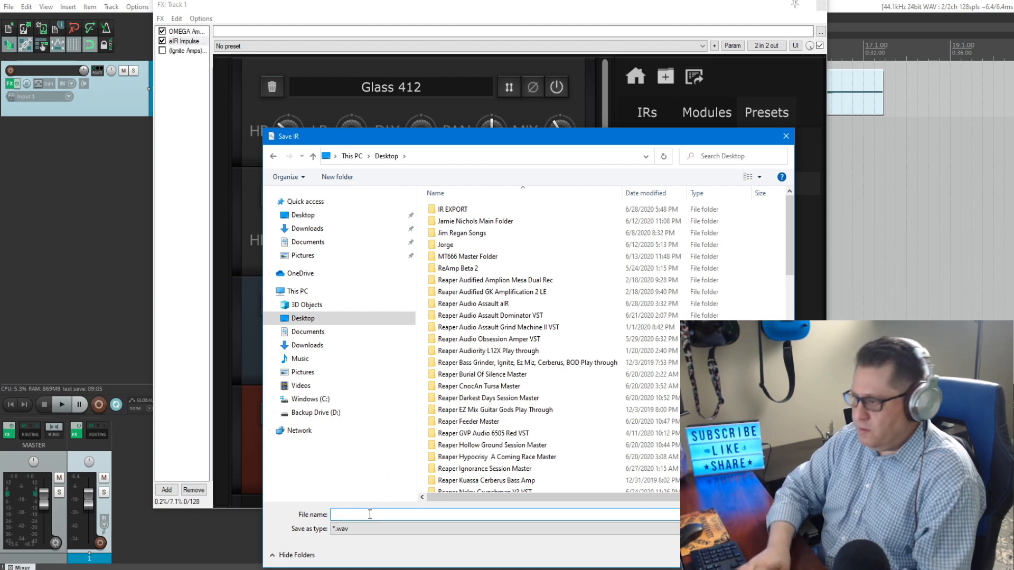
pyautogui.write('kjfnjkfnkjsfdnjfSDJKm')
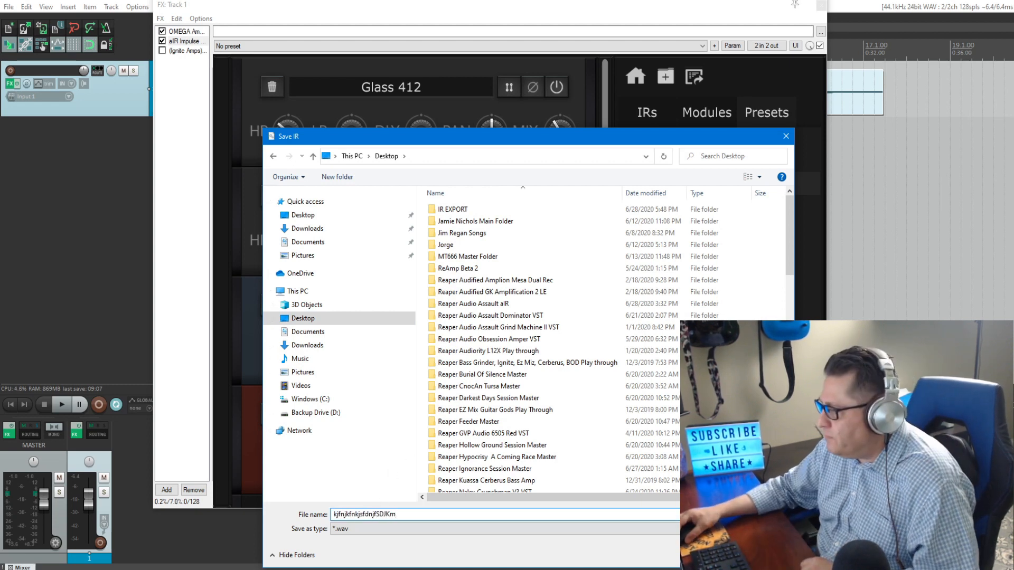
pyautogui.press('Return')
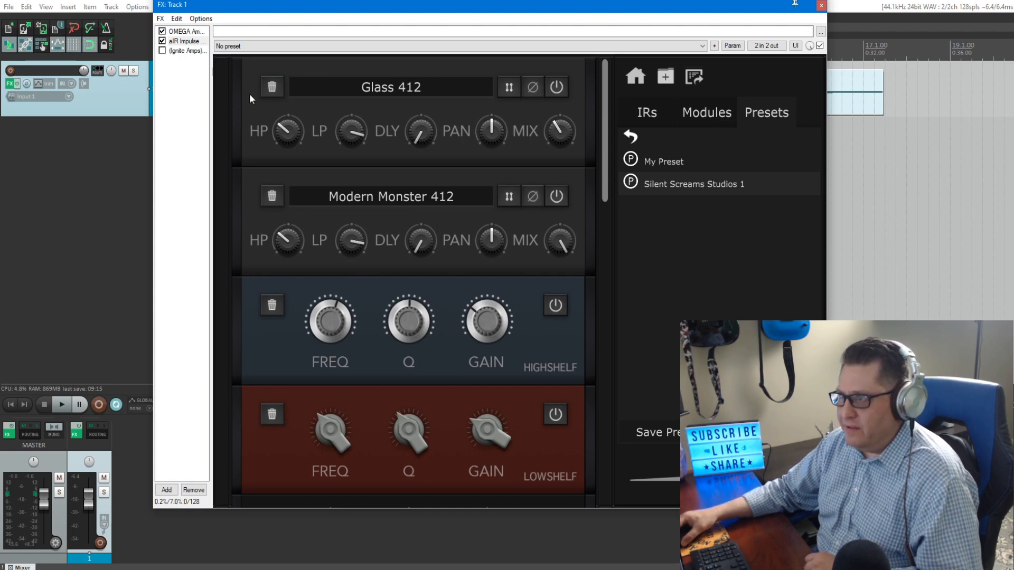
# Step: Delete all of the loaded preset's IRs and modules from the impulse loader's chain
pyautogui.doubleClick(270, 89)
pyautogui.doubleClick(269, 88)
pyautogui.click(268, 88)
pyautogui.doubleClick(268, 88)
pyautogui.click(267, 88)
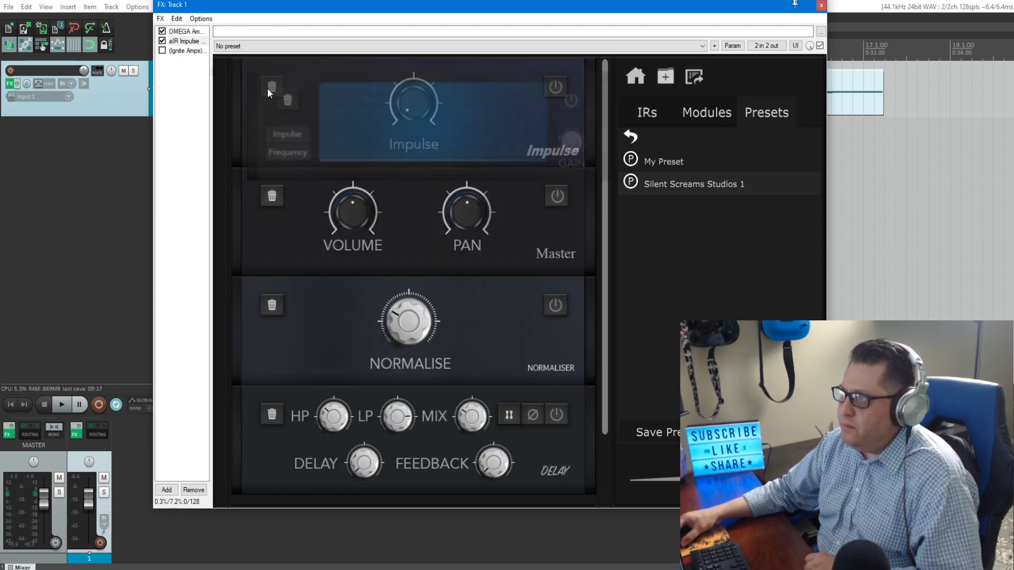
pyautogui.doubleClick(267, 88)
pyautogui.click(267, 87)
pyautogui.click(271, 87)
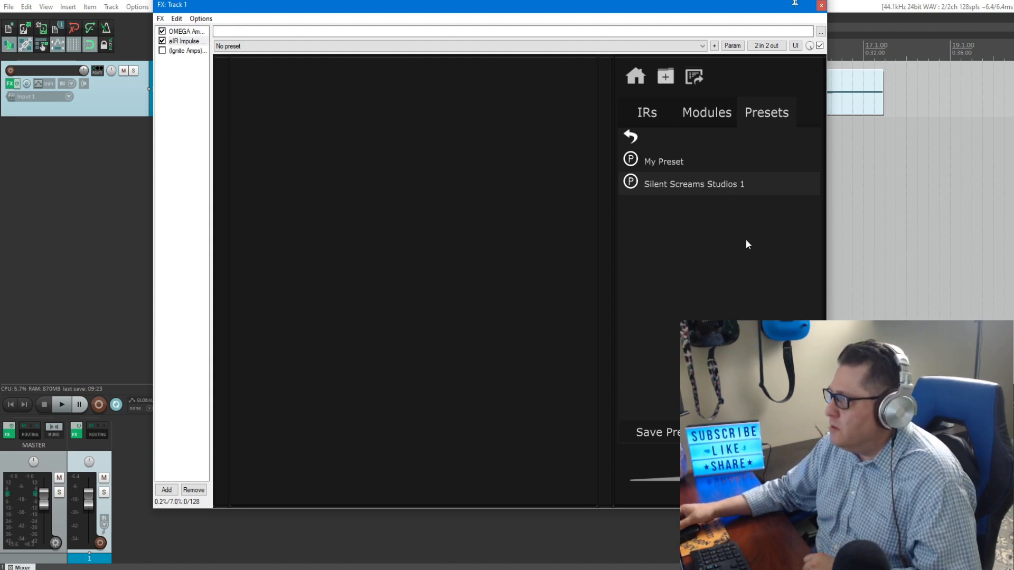
# Step: Load the IR EXPORT folder from the STL IRs directory in Documents as the impulse loader's IR source
pyautogui.click(645, 113)
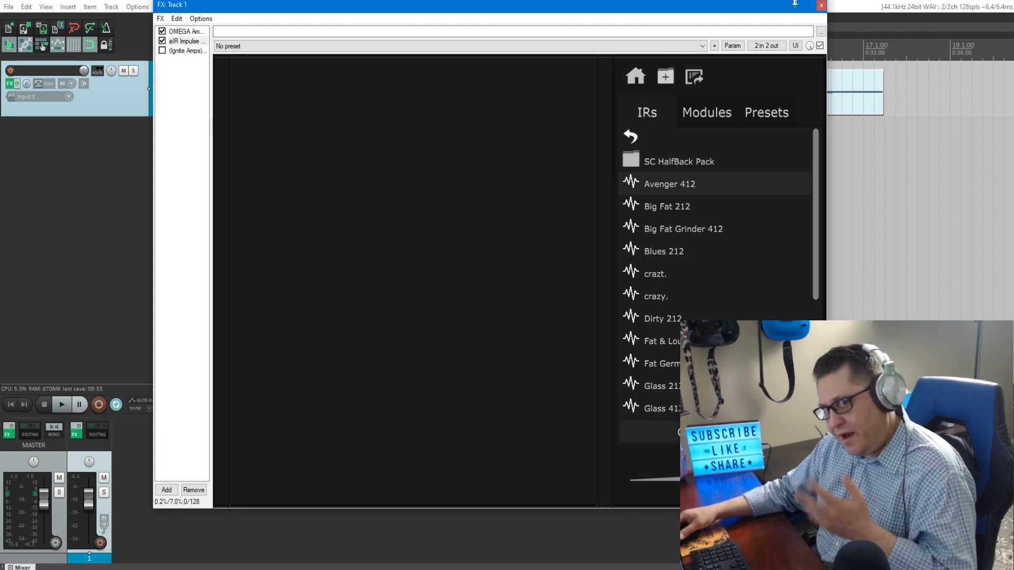
pyautogui.click(715, 432)
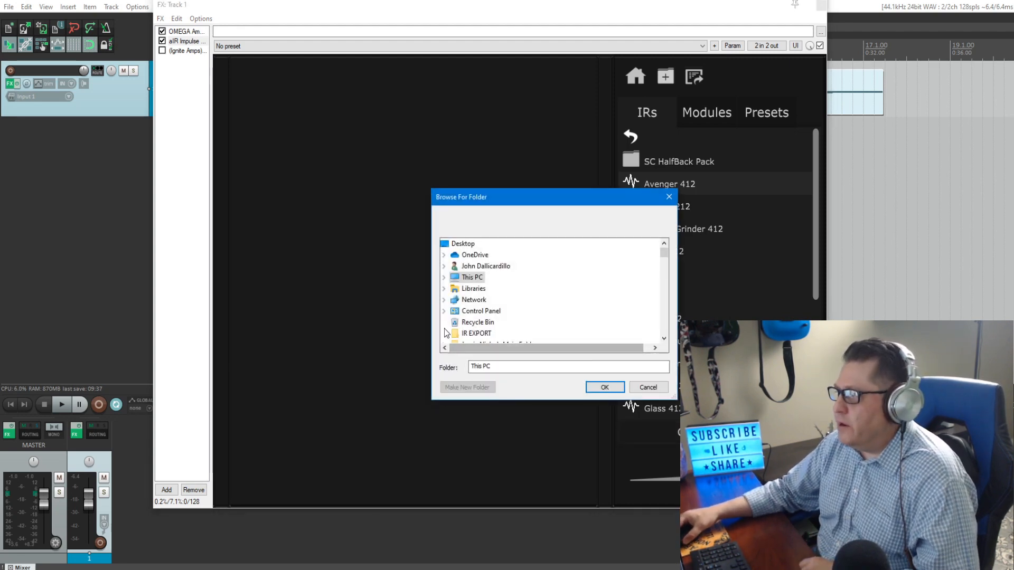
pyautogui.click(444, 280)
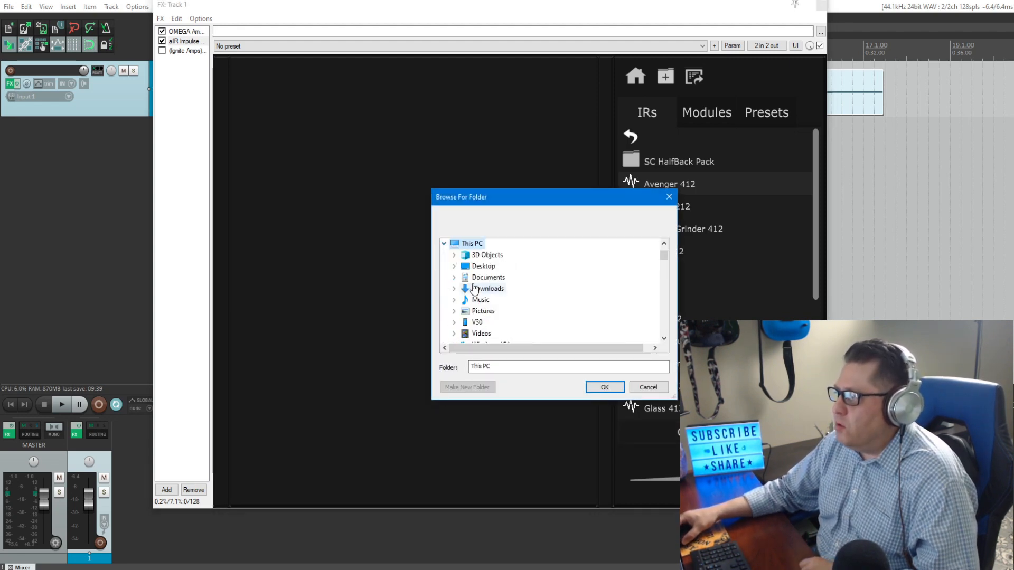
pyautogui.doubleClick(484, 277)
pyautogui.scroll(-3, 546, 292)
pyautogui.scroll(-11, 545, 292)
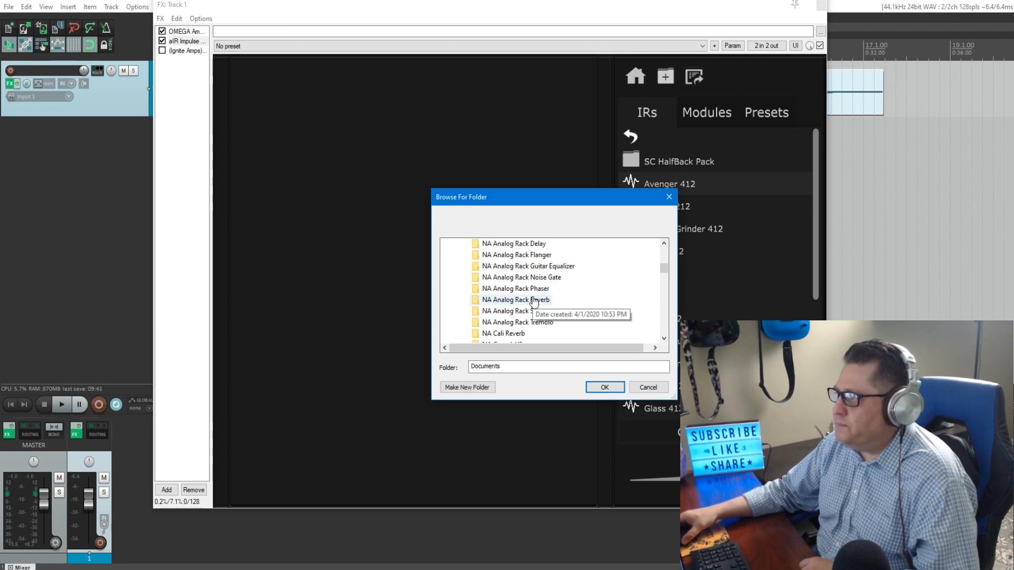
pyautogui.click(491, 302)
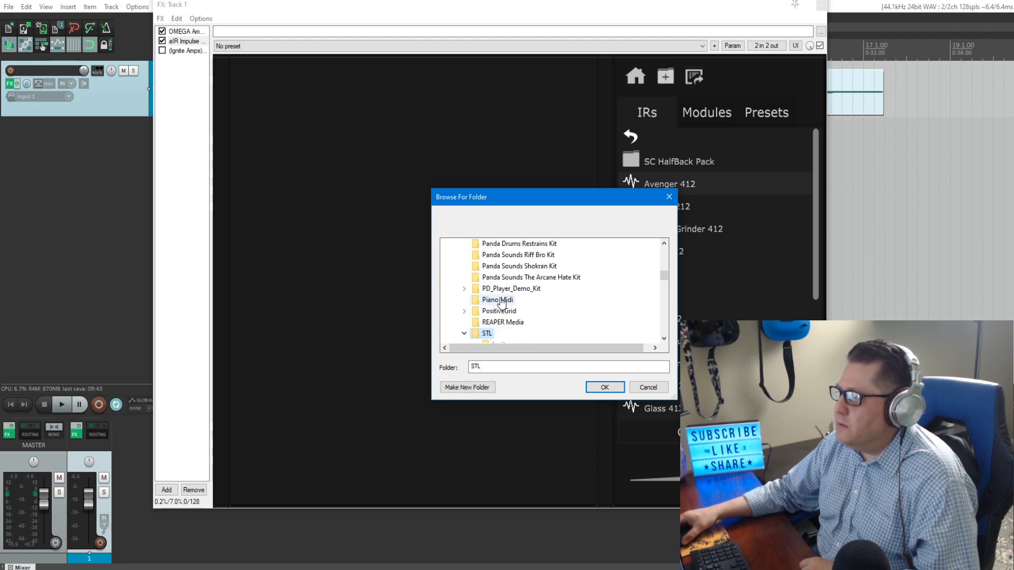
pyautogui.click(523, 312)
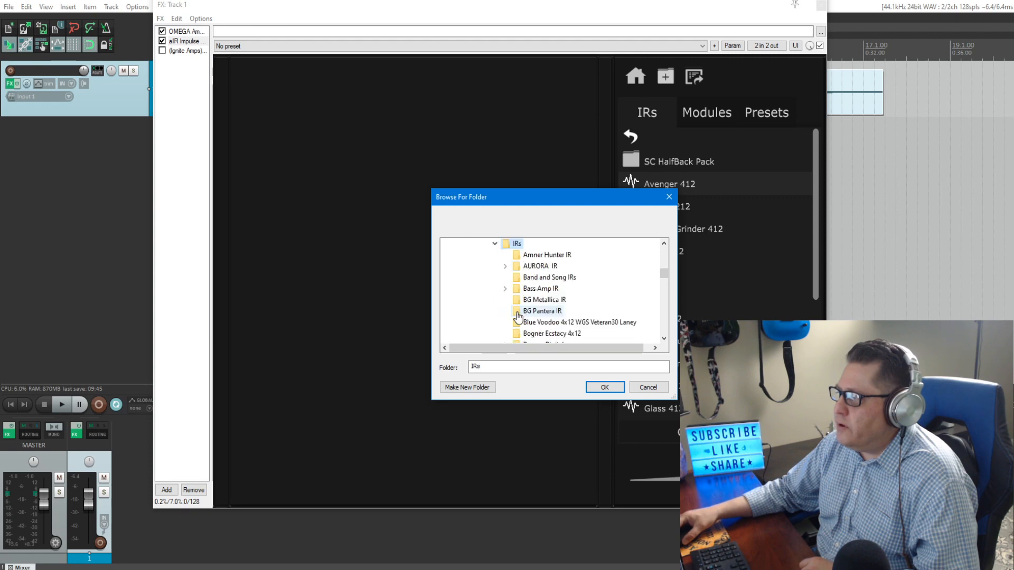
pyautogui.scroll(-6, 575, 307)
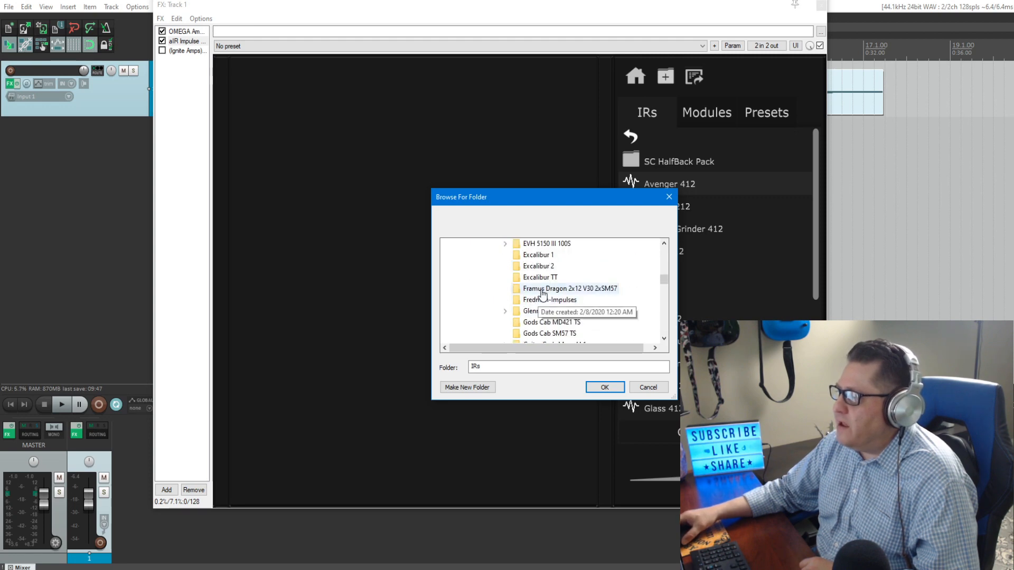
pyautogui.scroll(-2, 544, 294)
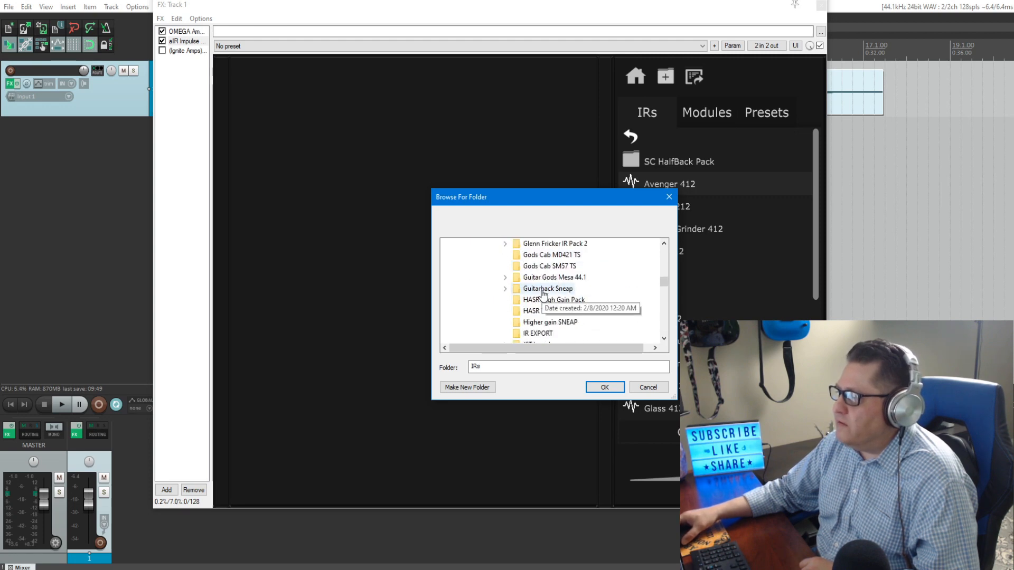
pyautogui.click(537, 335)
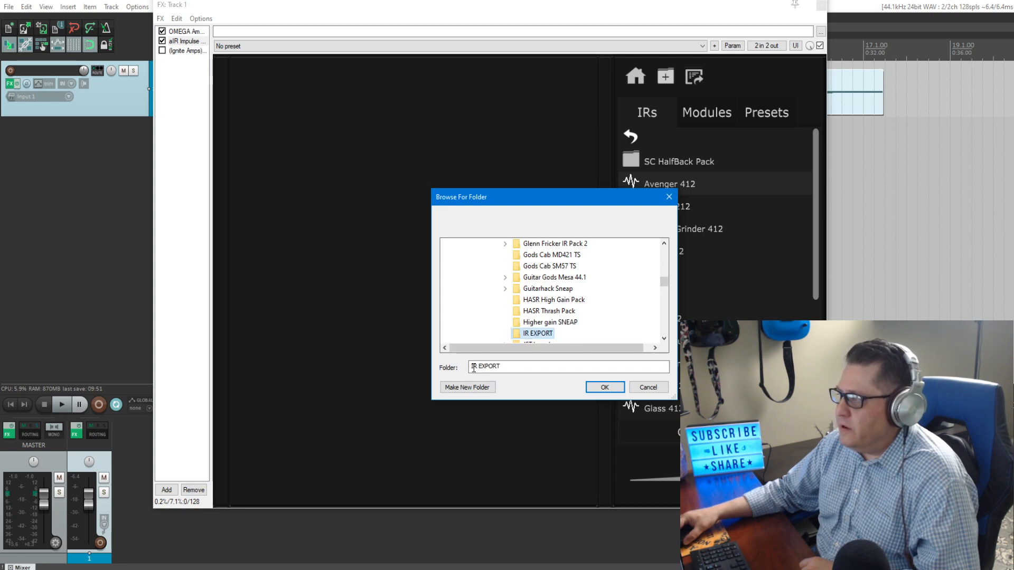
pyautogui.click(605, 387)
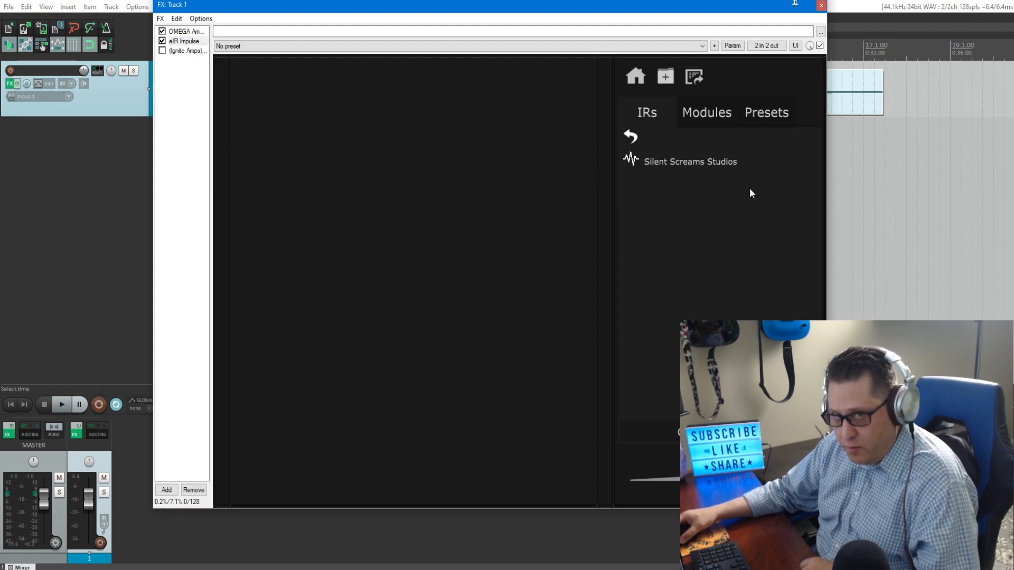
# Step: Add the Silent Screams Studios IR to the empty chain and audition it with its Mix raised to maximum
pyautogui.moveTo(689, 159); pyautogui.dragTo(386, 142)
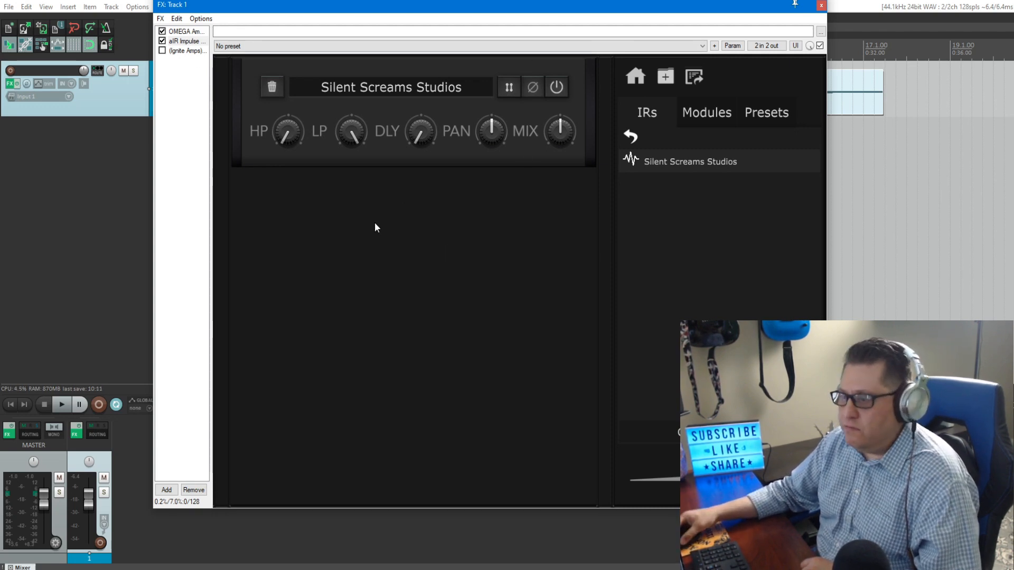
pyautogui.click(61, 405)
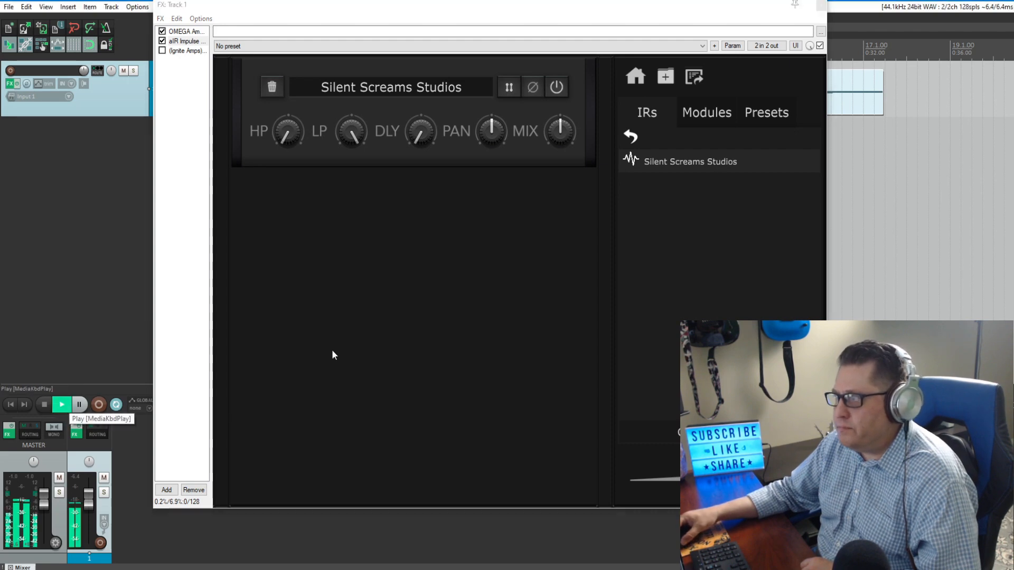
pyautogui.moveTo(549, 138); pyautogui.dragTo(554, 131)
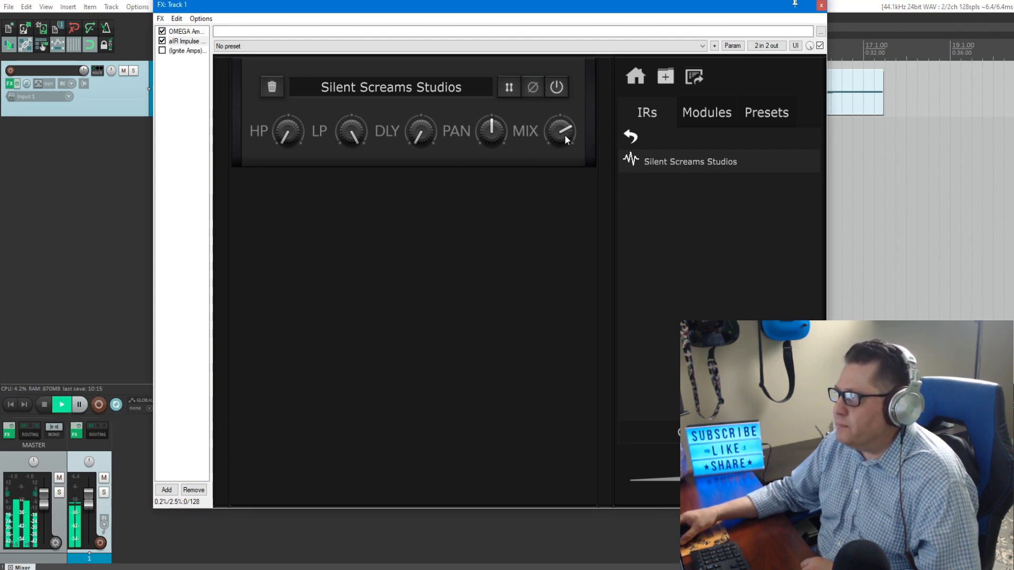
pyautogui.scroll(10, 554, 136)
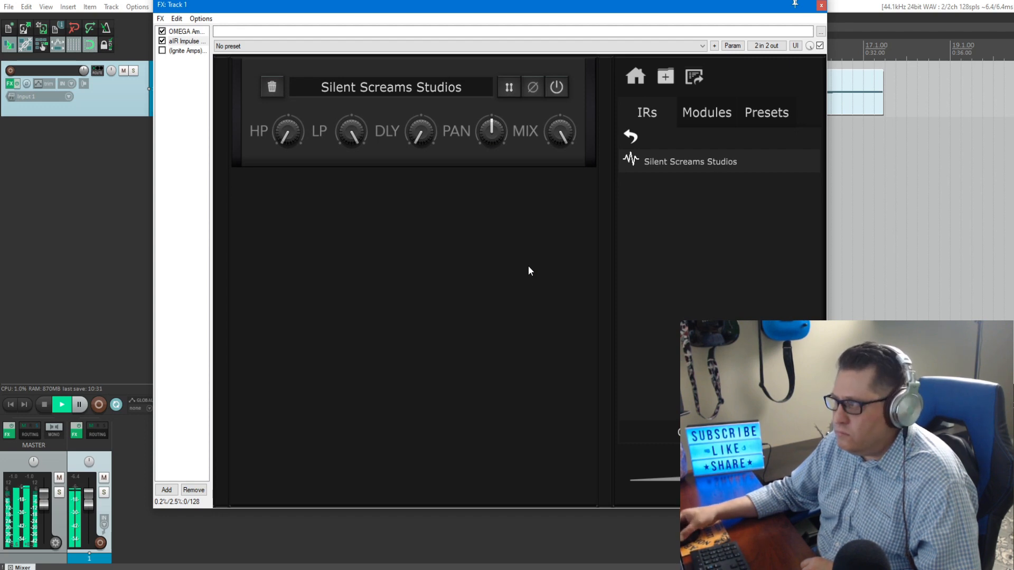
pyautogui.click(44, 406)
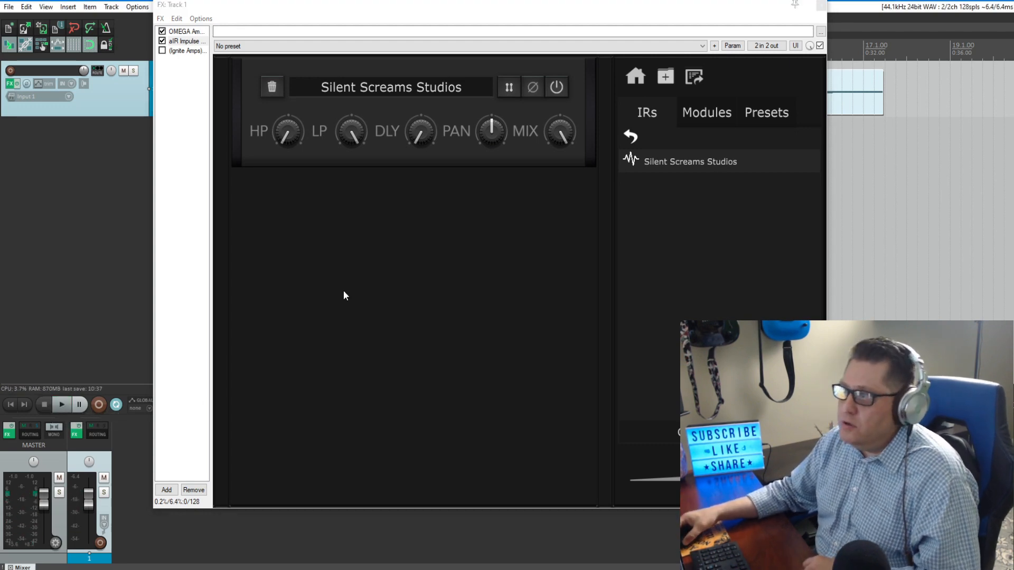
pyautogui.moveTo(298, 135)
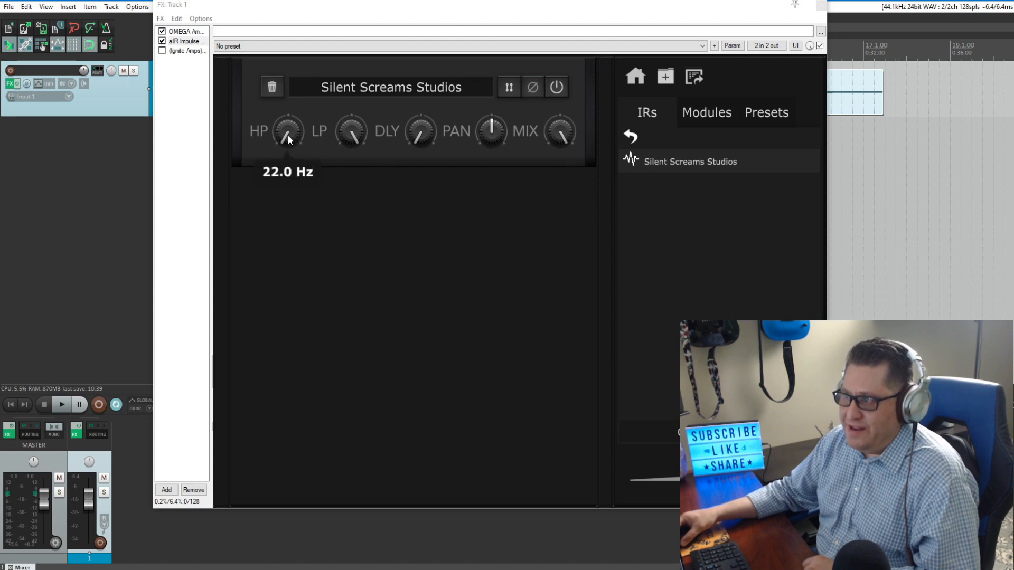
pyautogui.moveTo(557, 134)
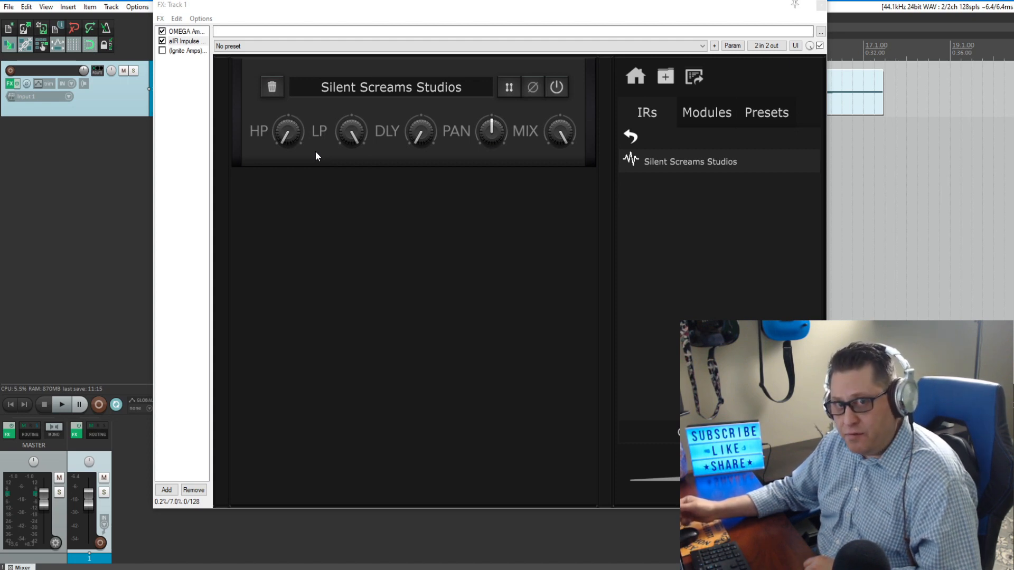
# Step: Bypass the aIR Impulse Loader, enable NadIR with the Silent Screams Studios IR, and play the track
pyautogui.click(162, 42)
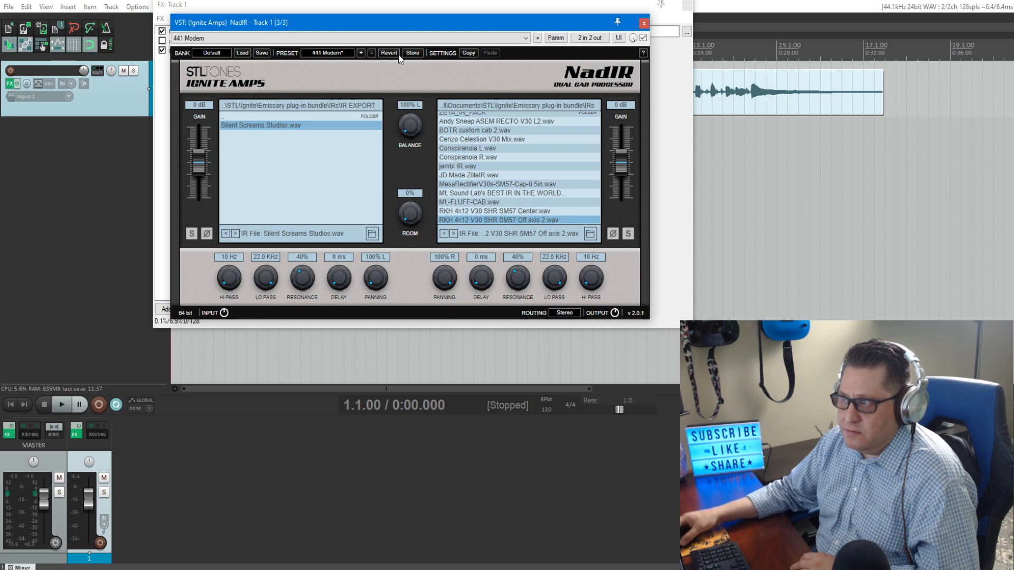
pyautogui.moveTo(400, 23); pyautogui.dragTo(448, 37)
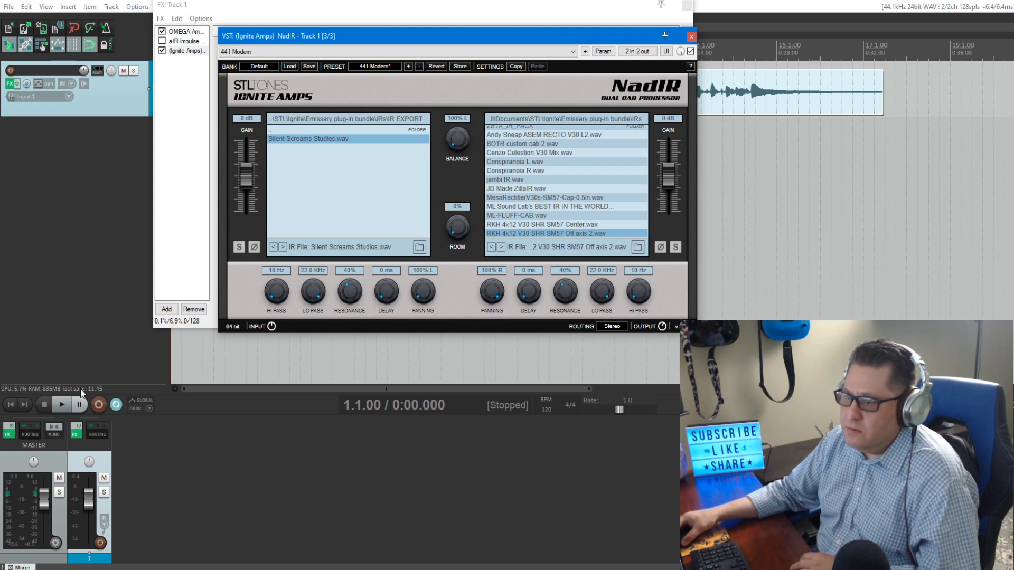
pyautogui.click(67, 405)
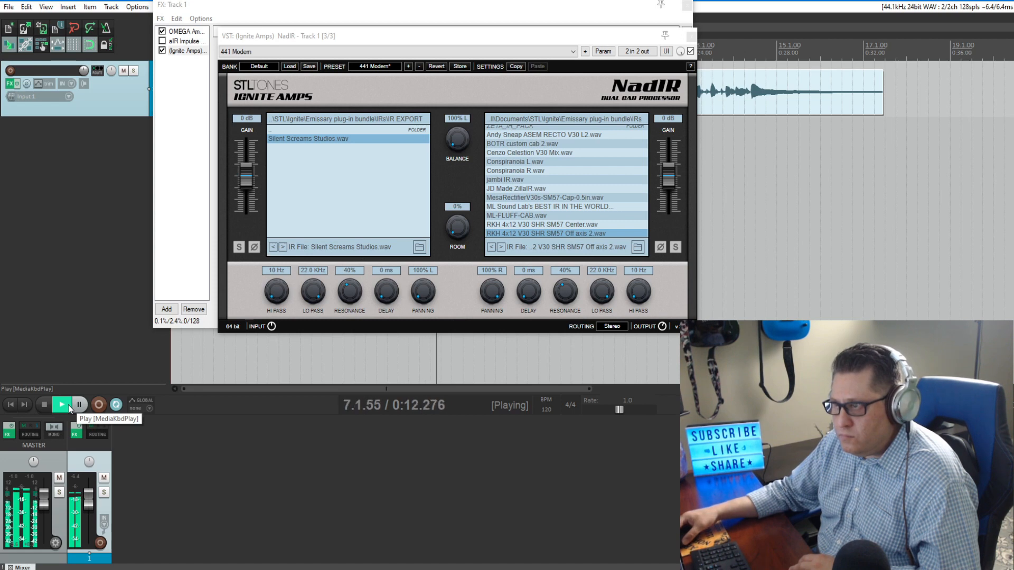
# Step: Pause playback, enable the aIR Impulse Loader in place of NadIR, and resume playback to compare the sound
pyautogui.click(185, 41)
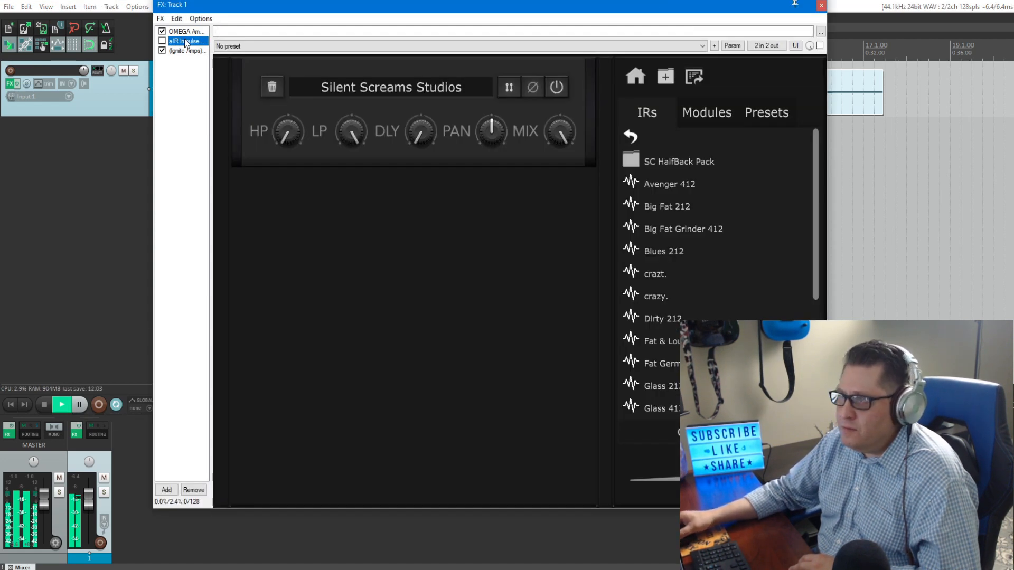
pyautogui.click(79, 406)
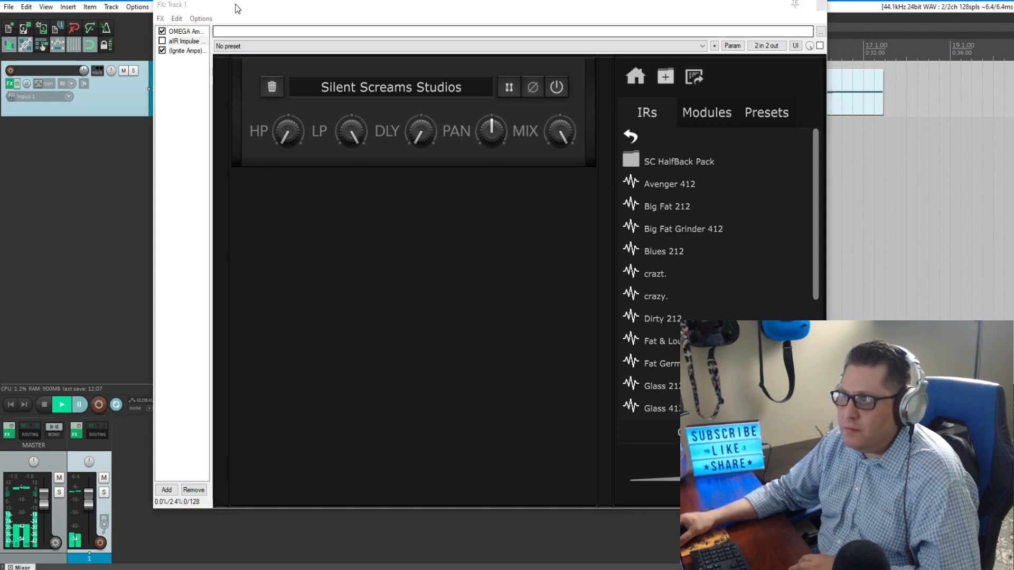
pyautogui.click(162, 42)
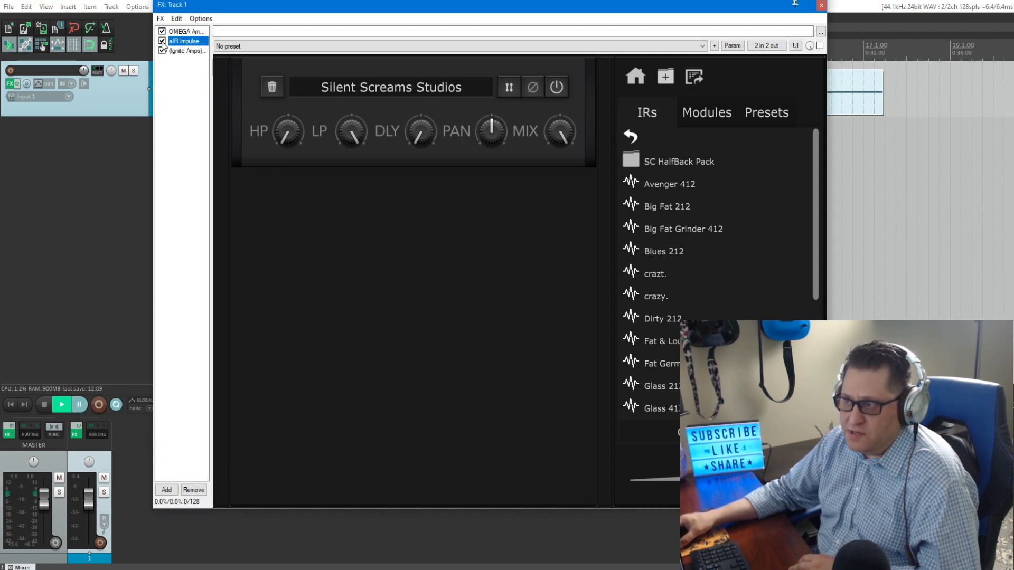
pyautogui.click(82, 407)
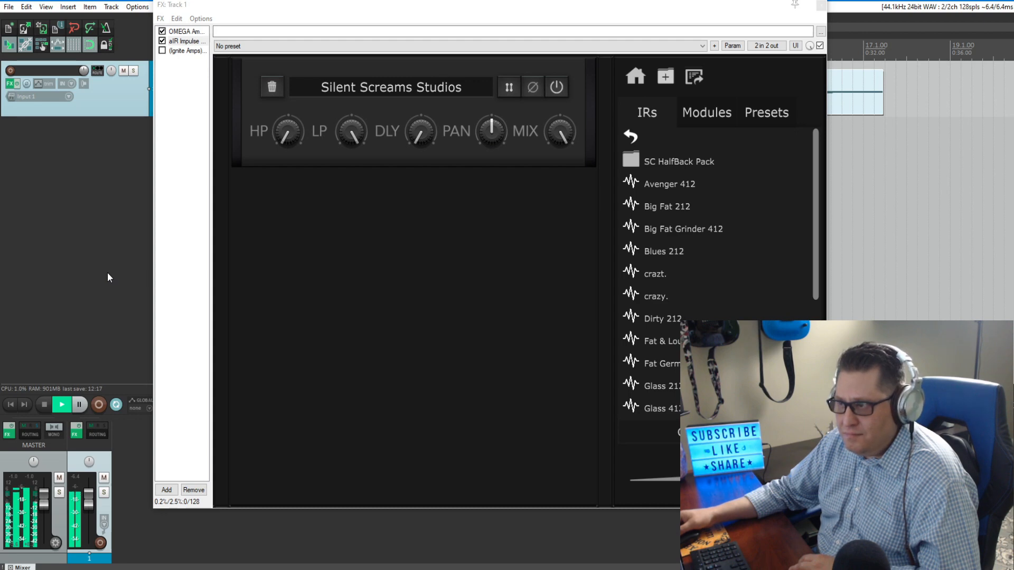
# Step: Pause, bypass the aIR Impulse Loader, re-enable NadIR, audition the track through it, and stop playback
pyautogui.click(80, 405)
pyautogui.doubleClick(184, 50)
pyautogui.click(162, 41)
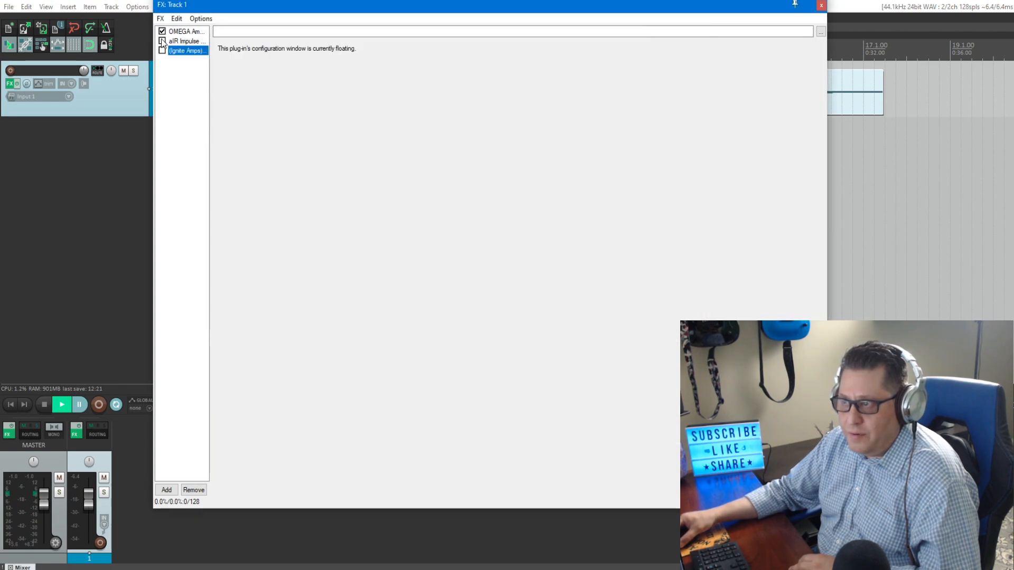
pyautogui.click(162, 51)
pyautogui.click(79, 406)
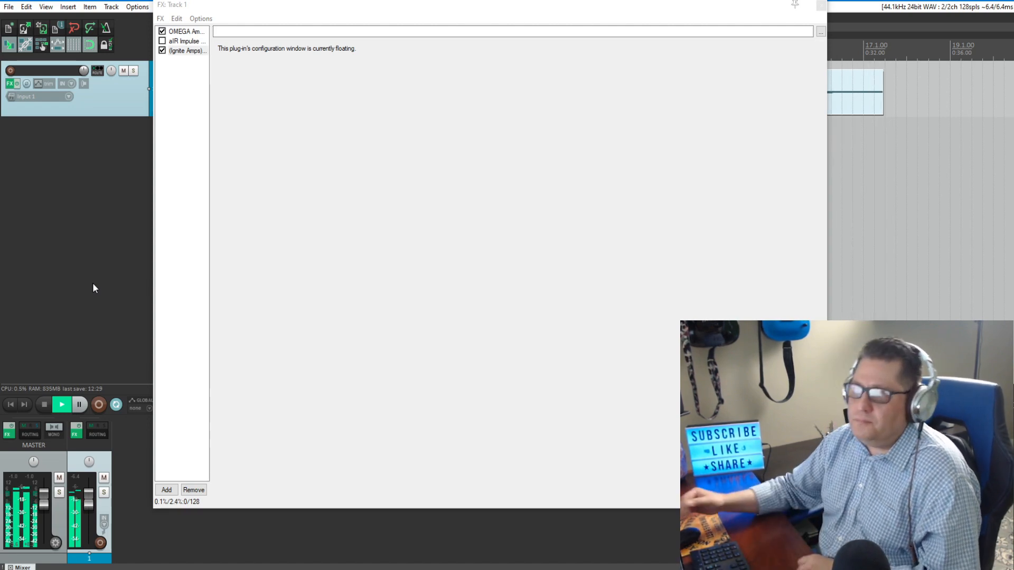
pyautogui.click(44, 405)
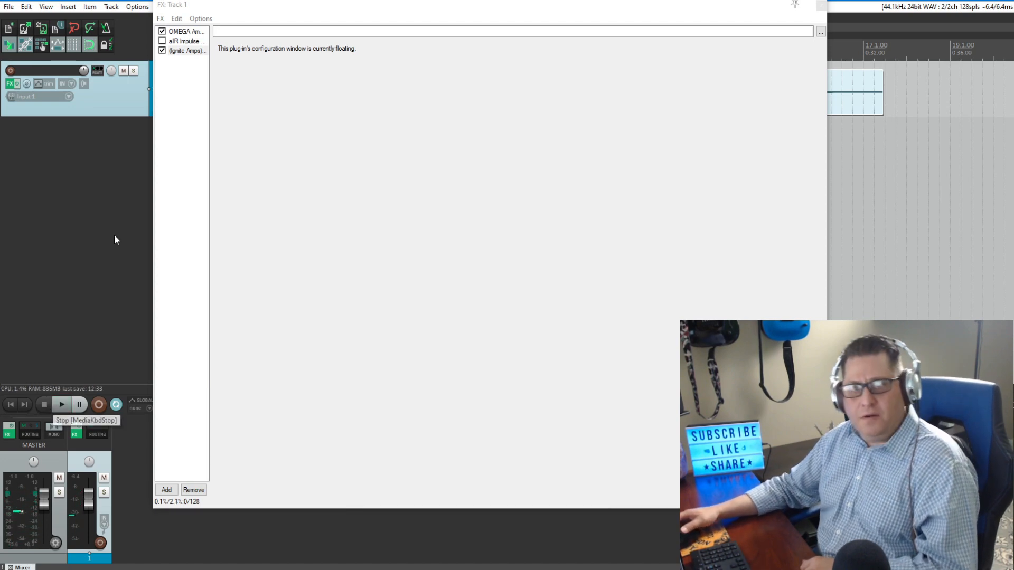